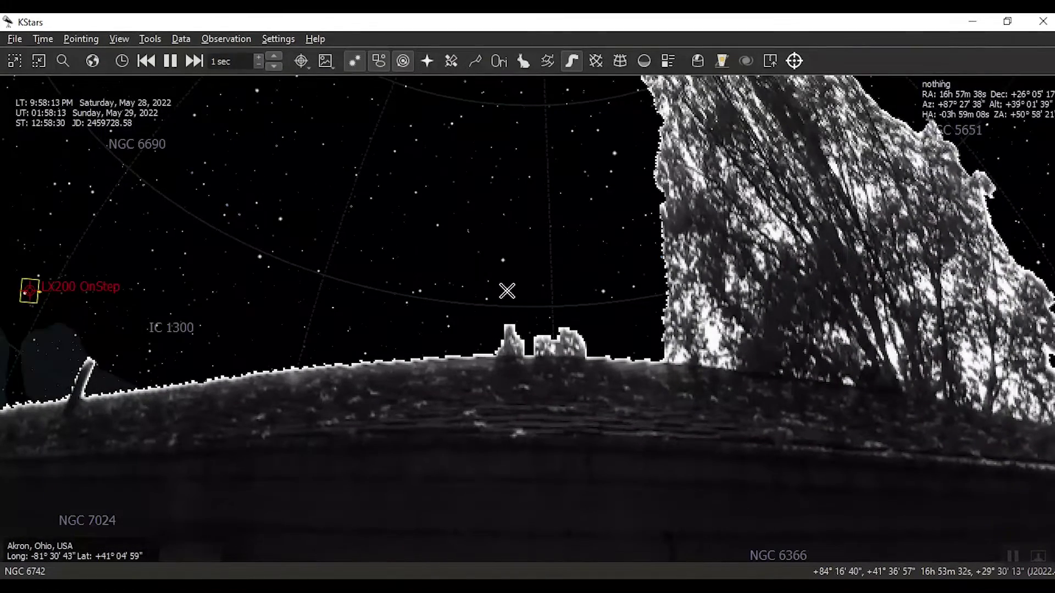
# Step: Slew the LX200 OnStep mount to the star ζ Herculis
pyautogui.rightClick(503, 260)
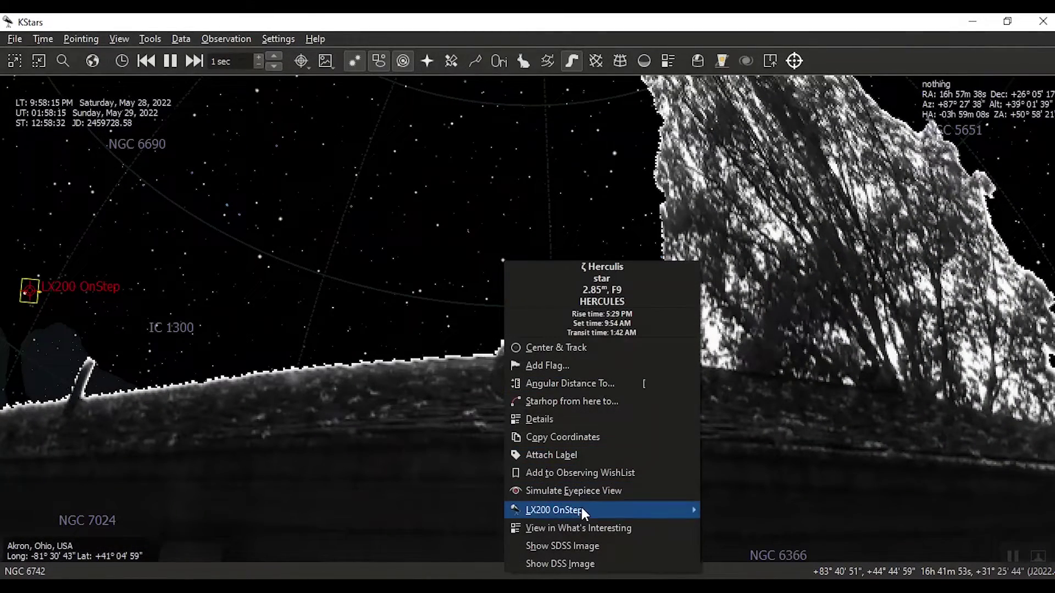
pyautogui.moveTo(581, 508)
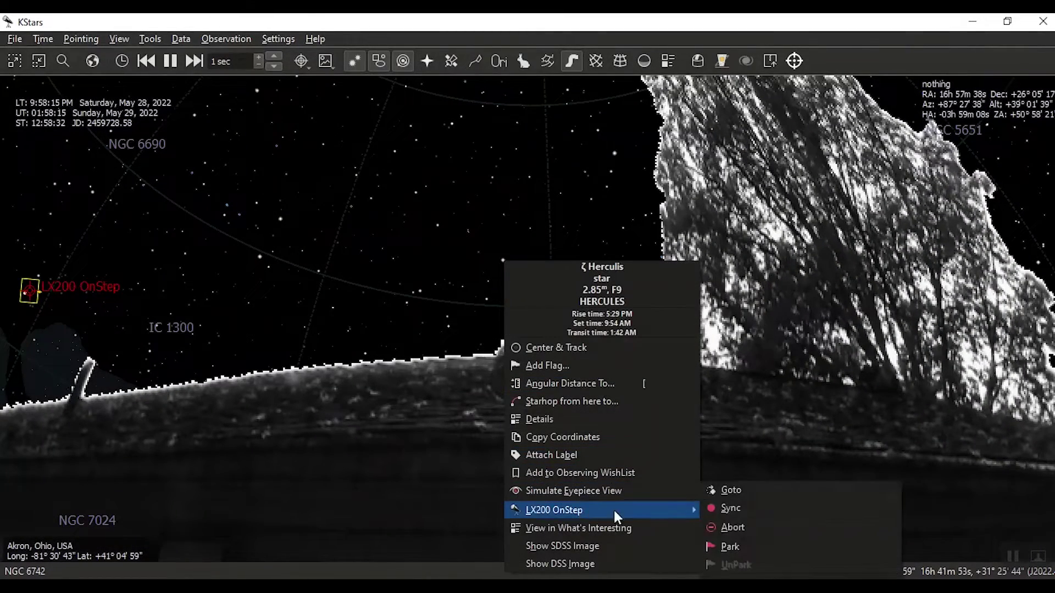
pyautogui.click(735, 491)
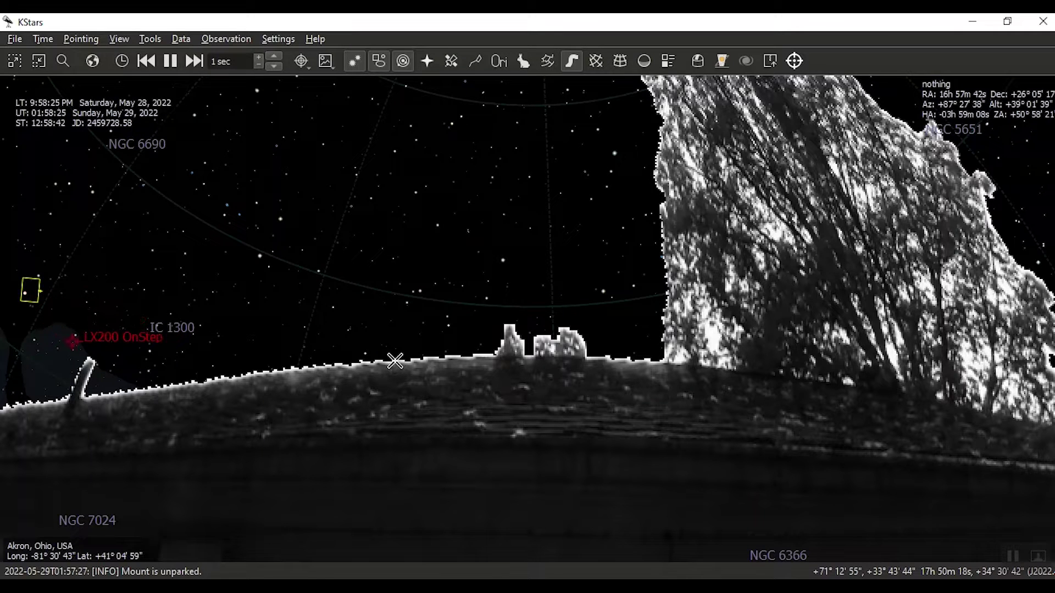
# Step: Follow the mount's marker on the sky map and examine its position relative to ζ Herculis
pyautogui.scroll(3, 395, 360)
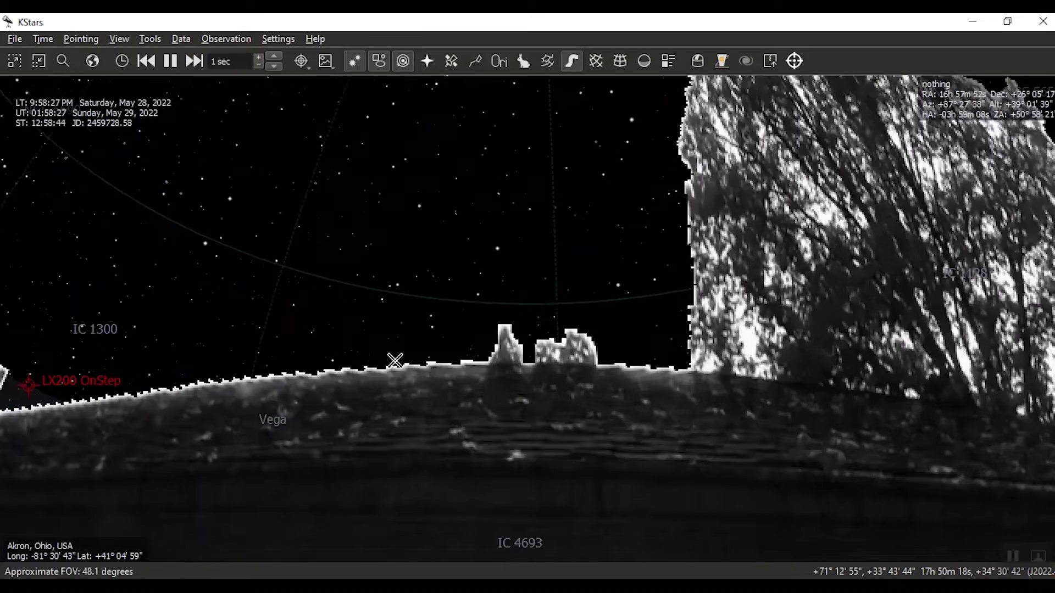
pyautogui.scroll(-4, 395, 361)
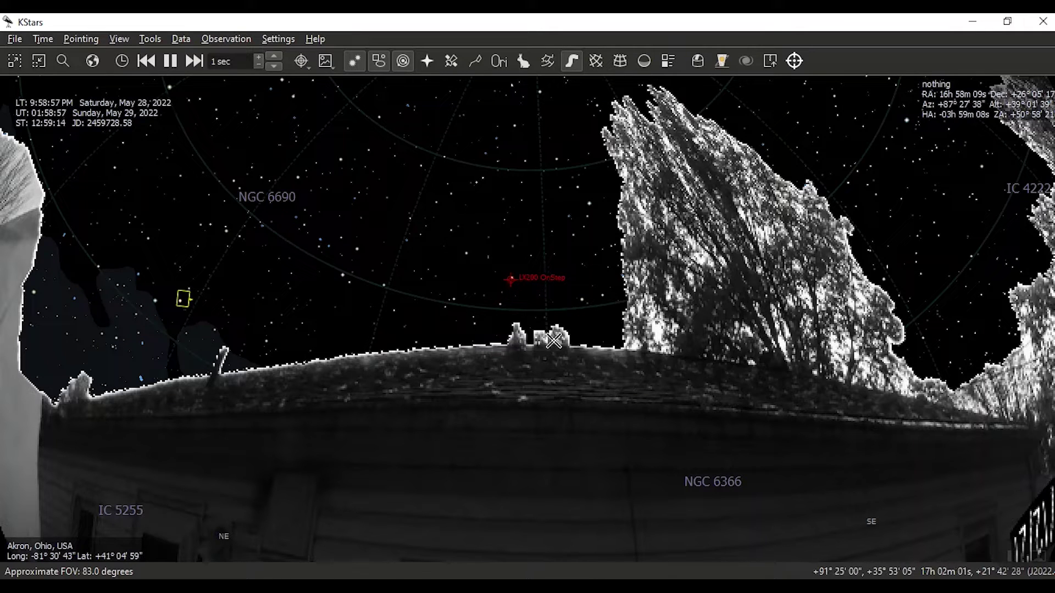
pyautogui.scroll(1, 515, 284)
pyautogui.scroll(2, 515, 284)
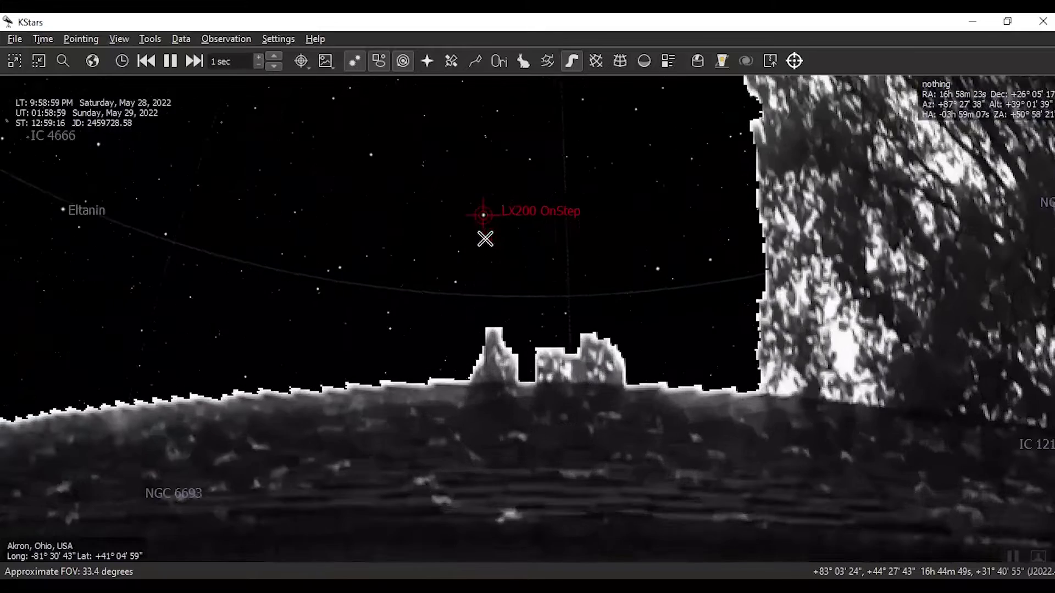
pyautogui.moveTo(516, 266); pyautogui.dragTo(592, 317)
pyautogui.scroll(4, 553, 253)
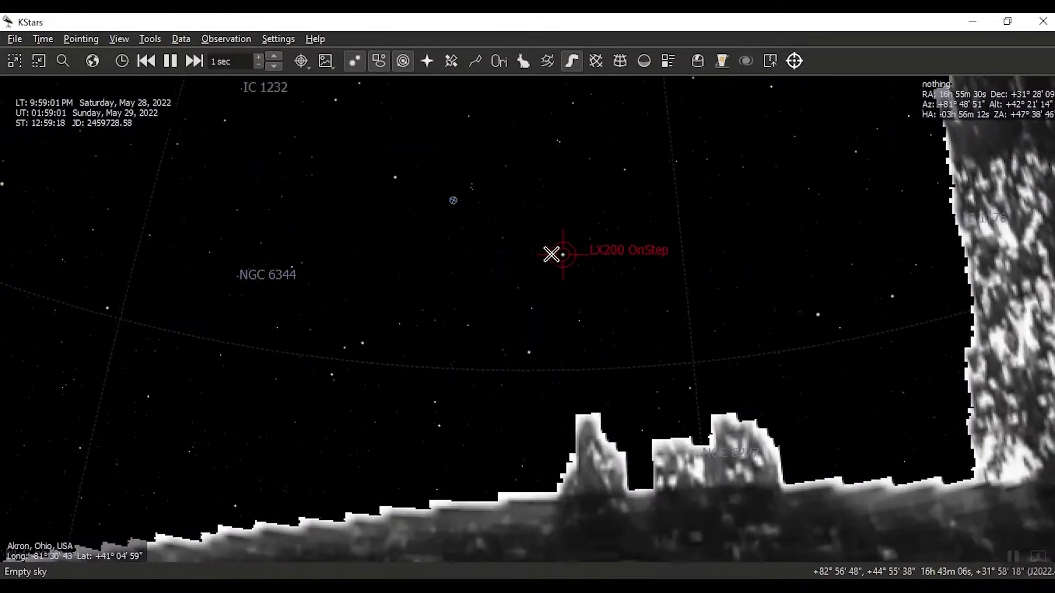
pyautogui.moveTo(555, 252)
pyautogui.mouseDown()
pyautogui.moveTo(607, 306)
pyautogui.moveTo(620, 358)
pyautogui.mouseUp()
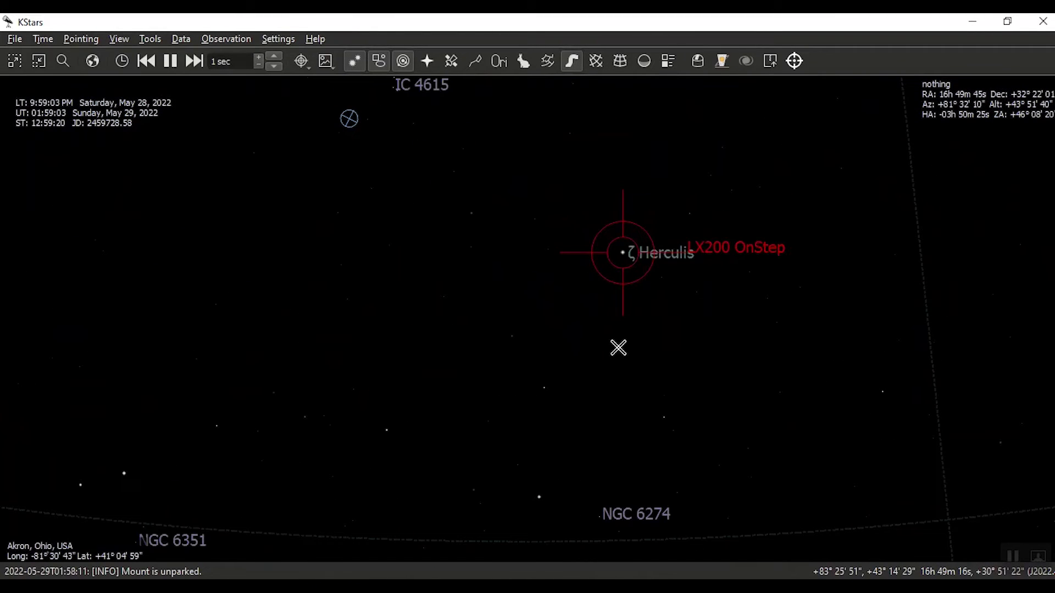
# Step: Check the OnStep star alignment status in the INDI Control Panel opened from Ekos, and close the panel
pyautogui.click(697, 61)
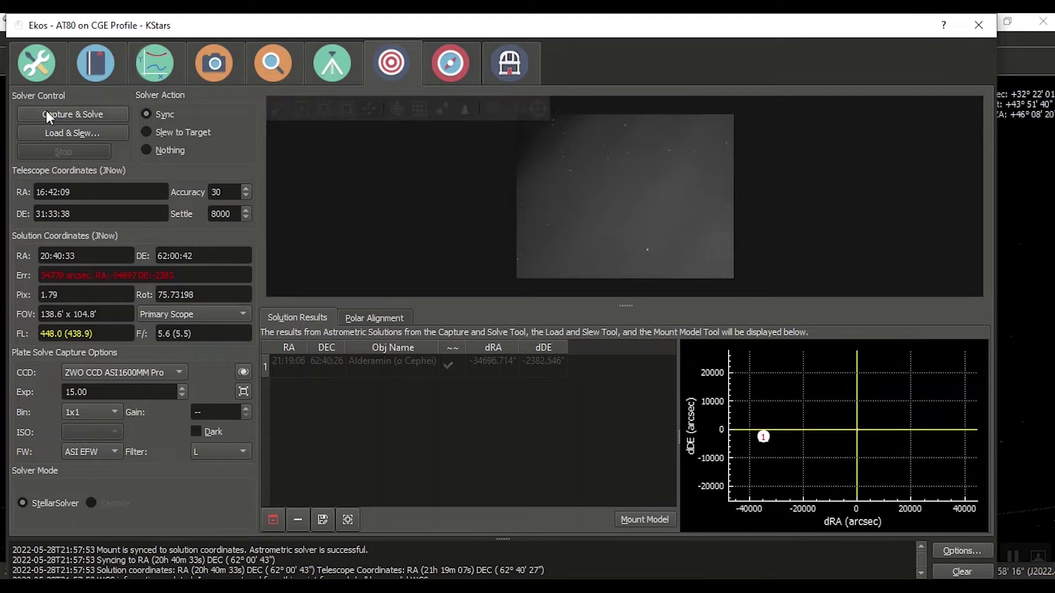
pyautogui.click(44, 63)
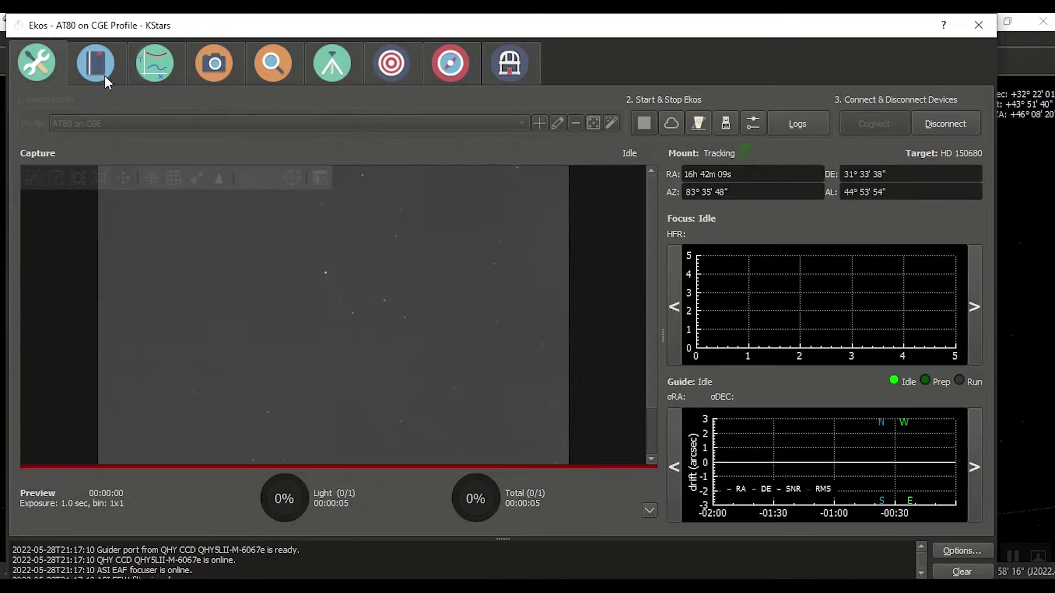
pyautogui.click(699, 123)
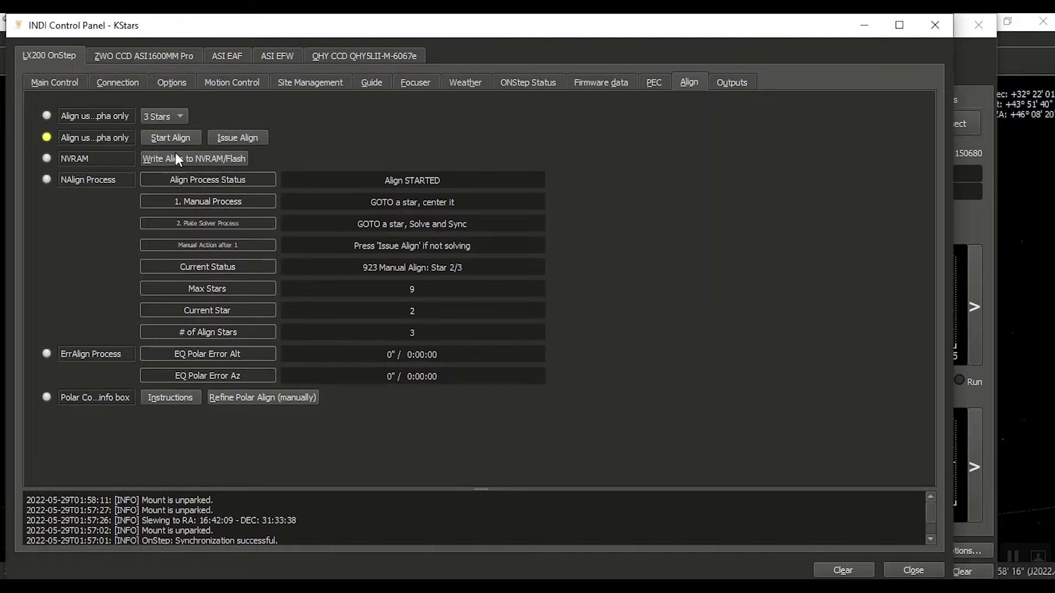
pyautogui.click(935, 24)
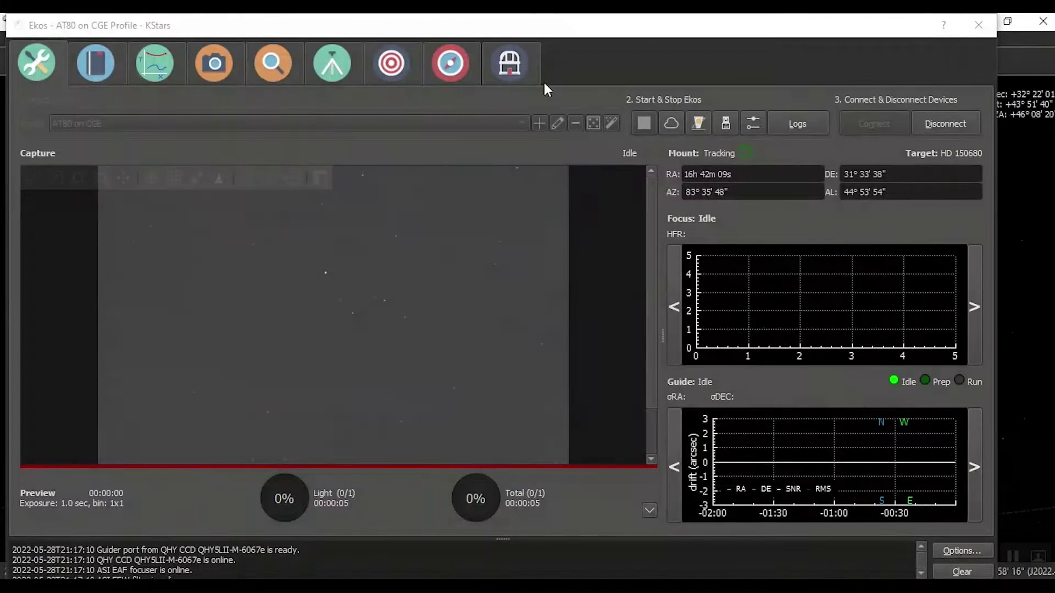
# Step: Capture and plate-solve the ζ Herculis field in the Ekos Align module with Sync as the solver action
pyautogui.click(433, 67)
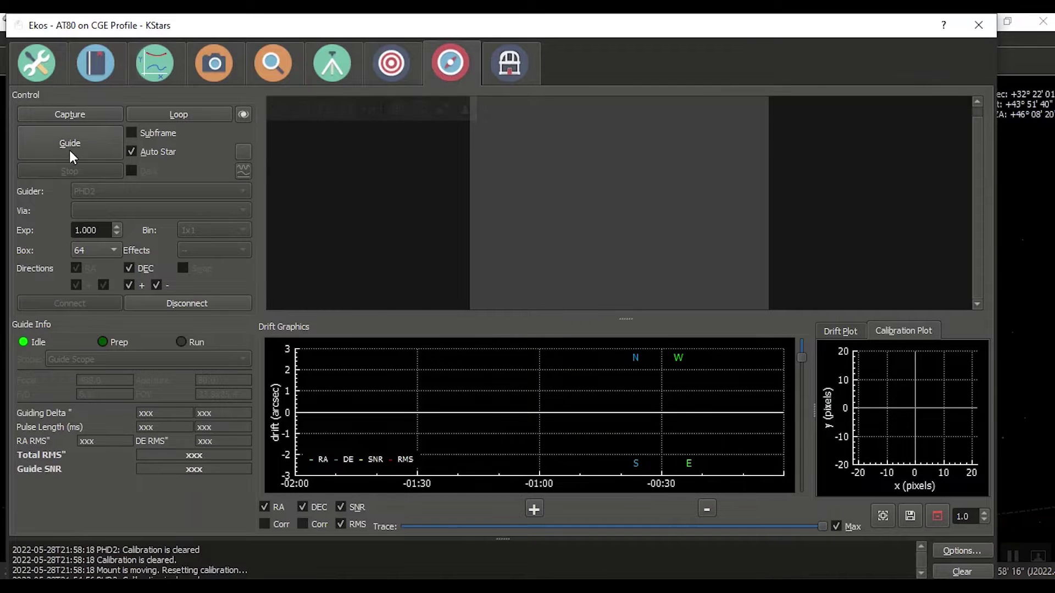
pyautogui.click(379, 67)
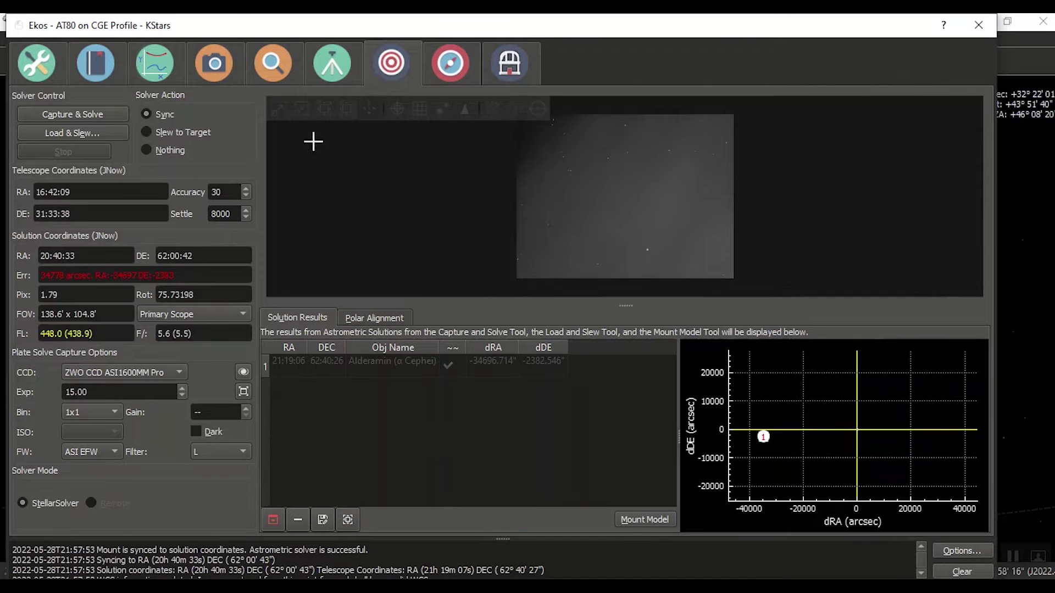
pyautogui.click(87, 119)
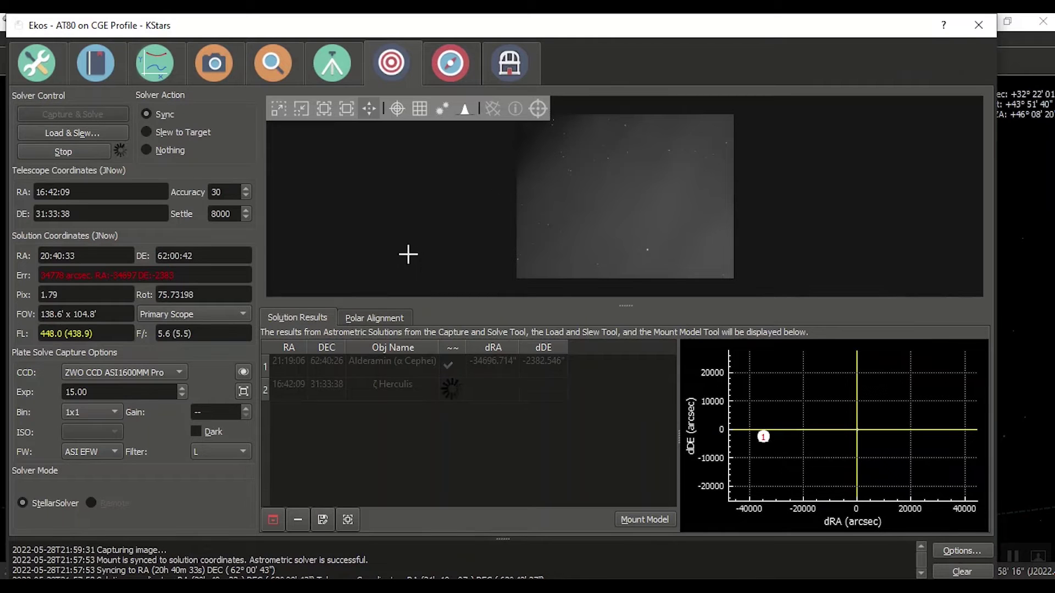
# Step: Inspect the stars in the alignment image at higher magnification while the solver runs
pyautogui.scroll(2, 620, 190)
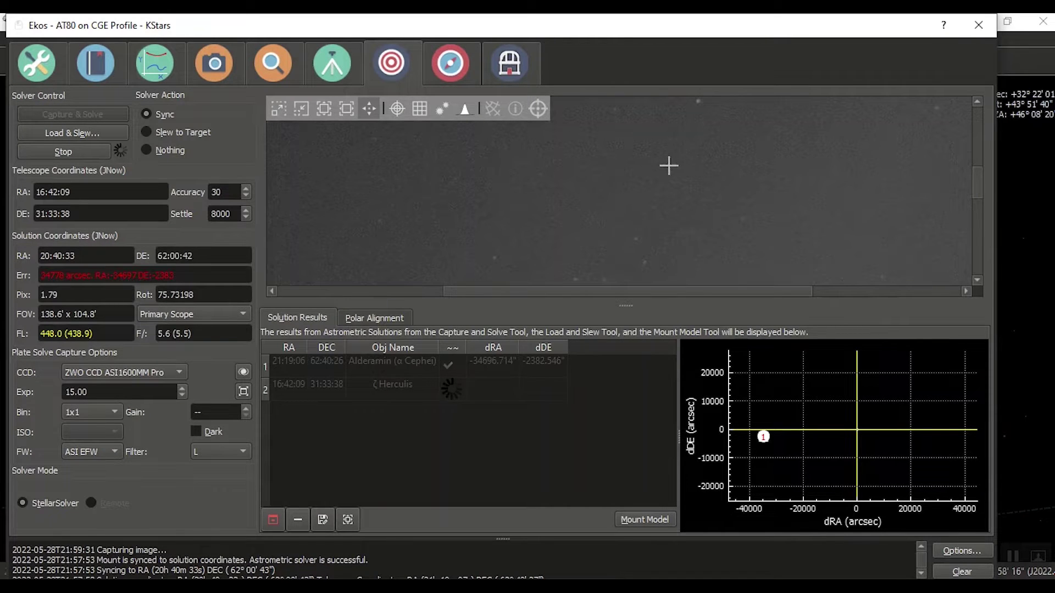
pyautogui.moveTo(978, 192); pyautogui.dragTo(983, 161)
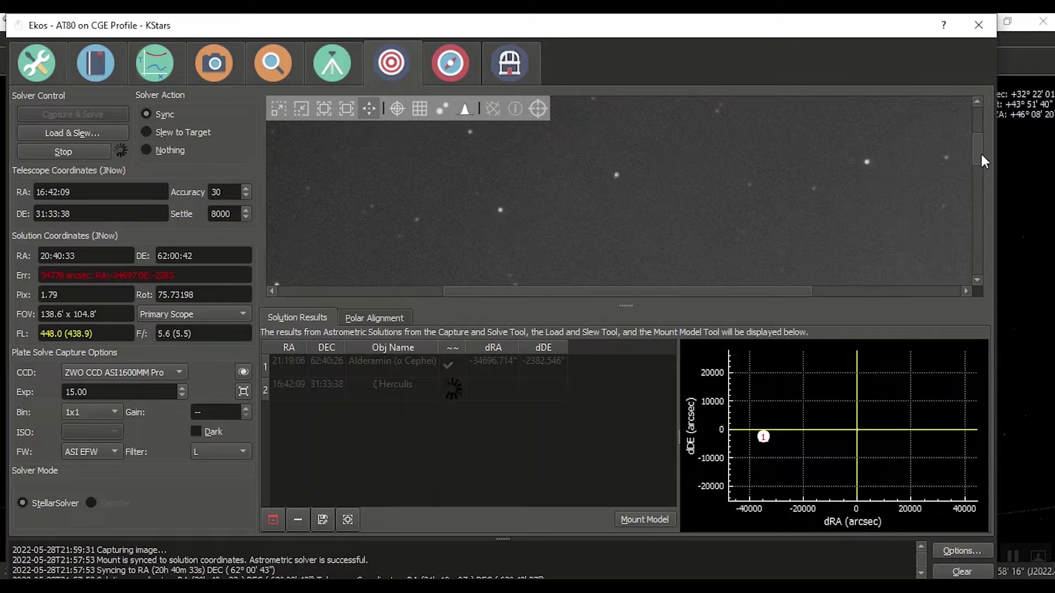
pyautogui.moveTo(983, 161); pyautogui.dragTo(983, 181)
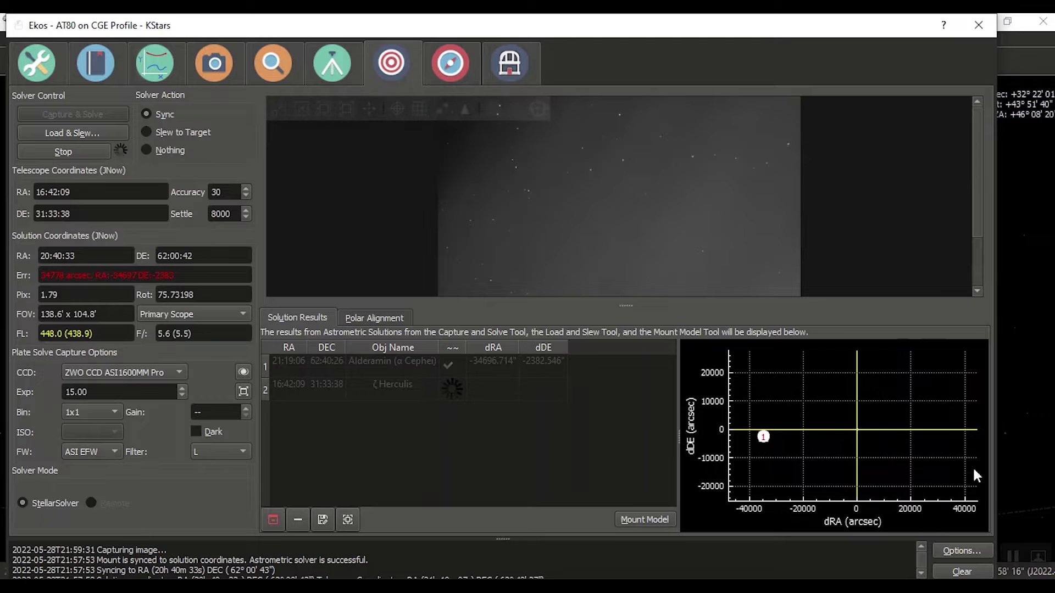
# Step: Examine the ζ Herculis point in the dRA/dDE error plot up close and read its offsets
pyautogui.moveTo(909, 466); pyautogui.dragTo(899, 460)
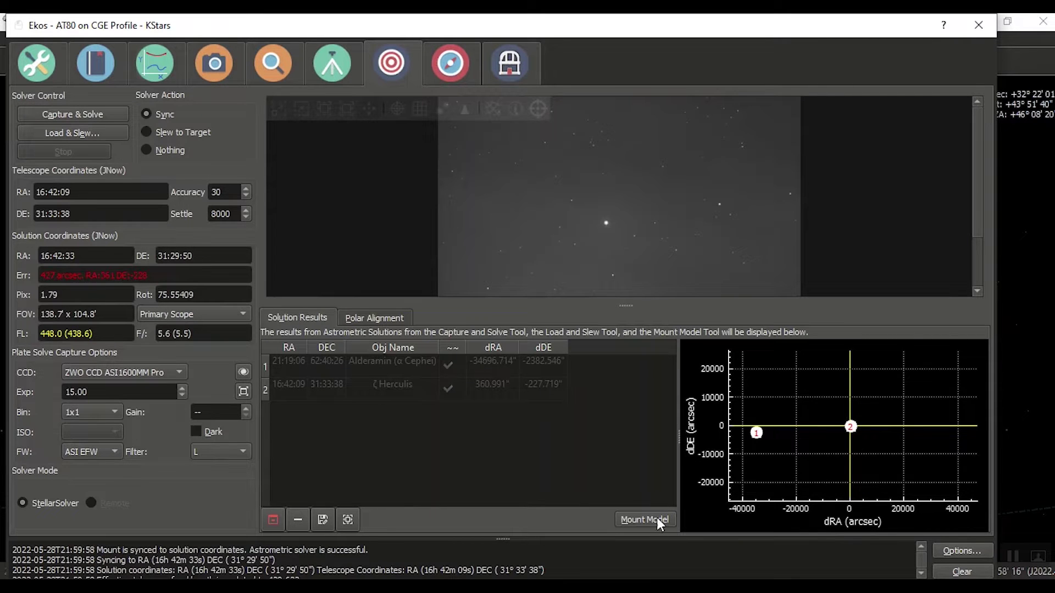
pyautogui.moveTo(862, 434)
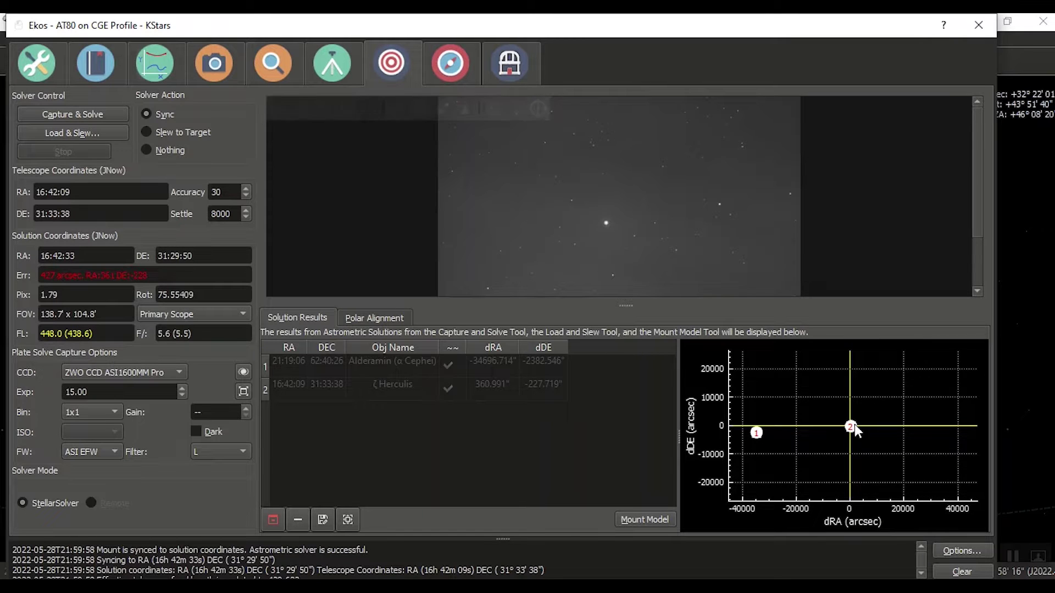
pyautogui.scroll(10, 857, 431)
pyautogui.scroll(3, 857, 431)
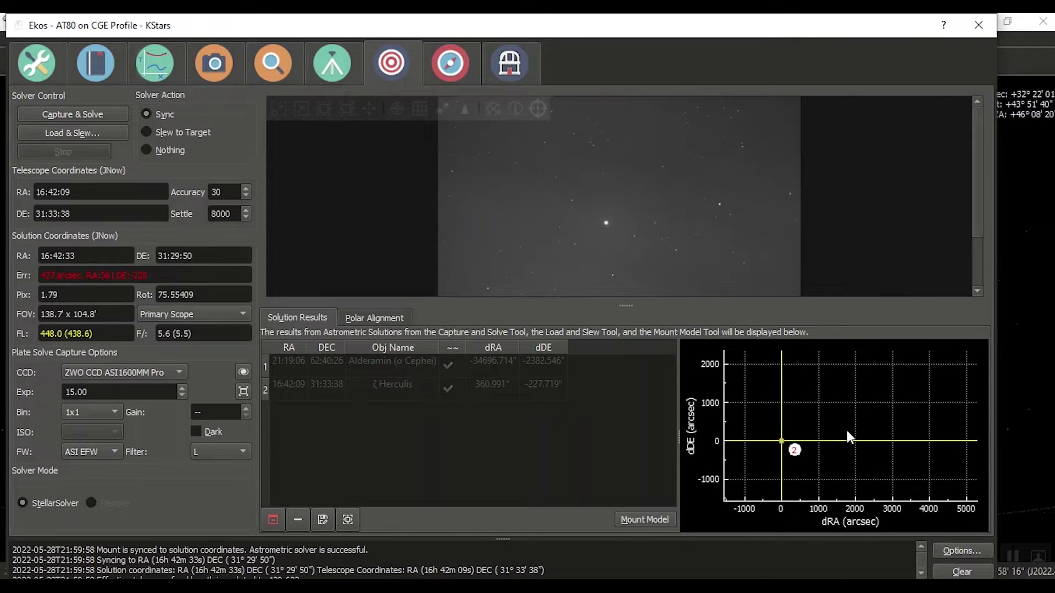
pyautogui.moveTo(796, 456); pyautogui.dragTo(931, 435)
pyautogui.scroll(1, 901, 407)
pyautogui.scroll(1, 874, 468)
pyautogui.scroll(1, 879, 467)
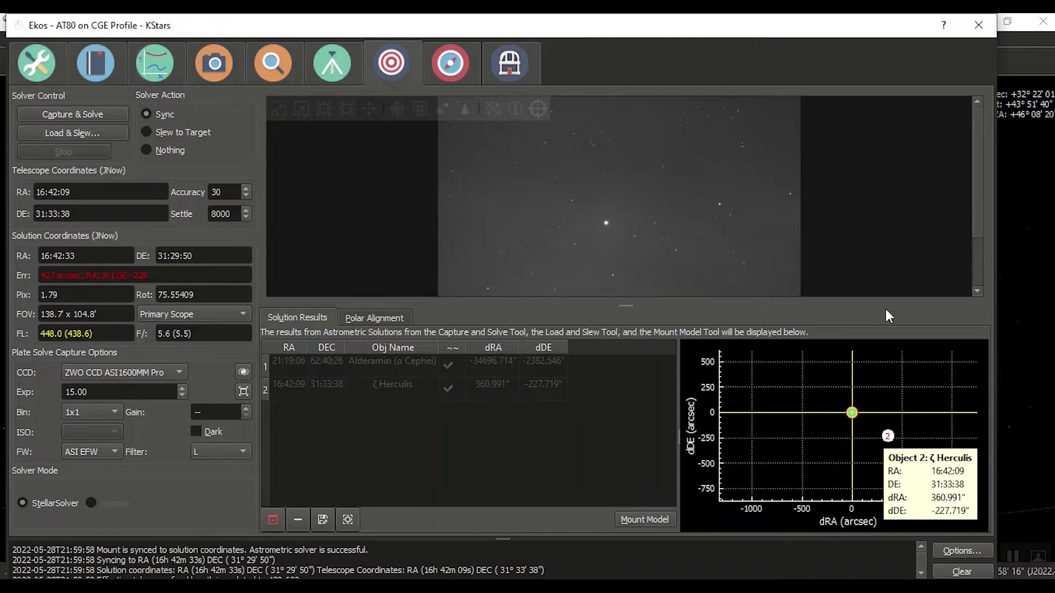
# Step: Close Ekos and examine the solver field of view around ζ Herculis on the sky map
pyautogui.click(983, 33)
pyautogui.scroll(-3, 804, 338)
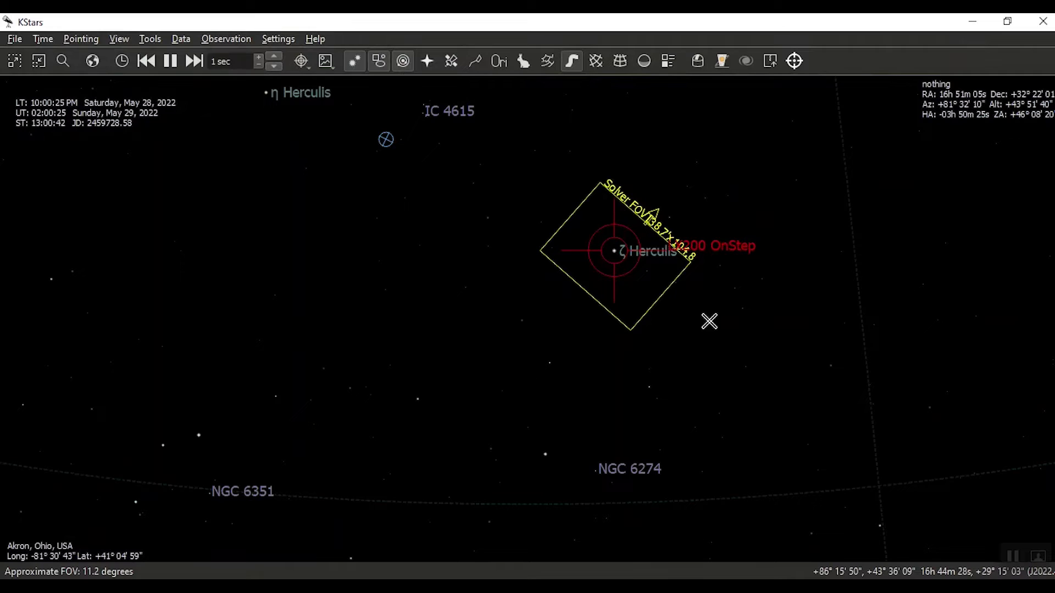
pyautogui.scroll(4, 708, 322)
pyautogui.scroll(-8, 706, 323)
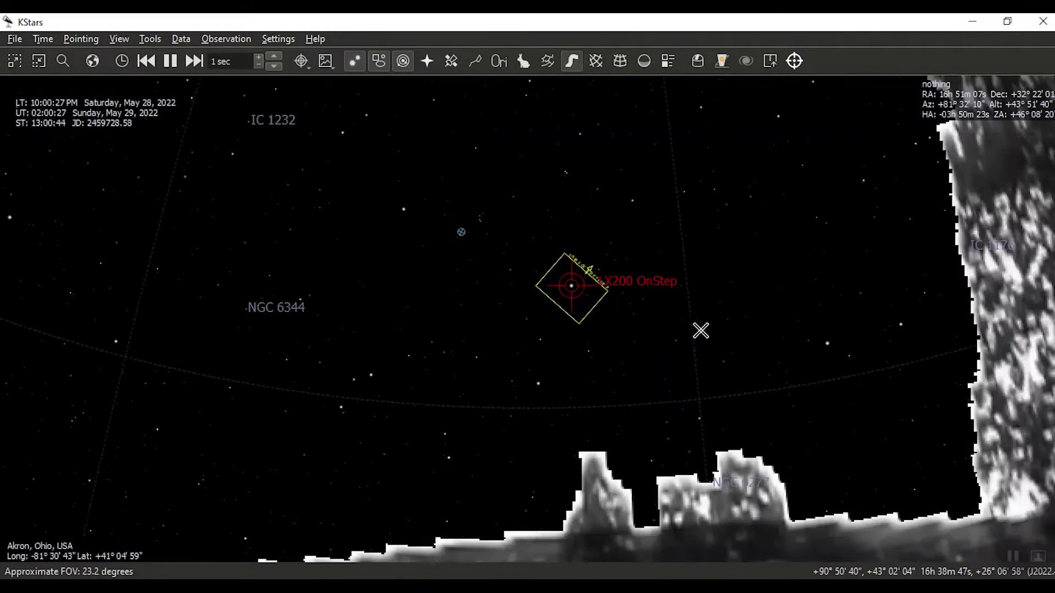
# Step: Find Spica in the gap between the trees and slew the LX200 OnStep mount to it
pyautogui.scroll(-4, 701, 330)
pyautogui.moveTo(699, 330); pyautogui.dragTo(121, 217)
pyautogui.moveTo(764, 379); pyautogui.dragTo(697, 353)
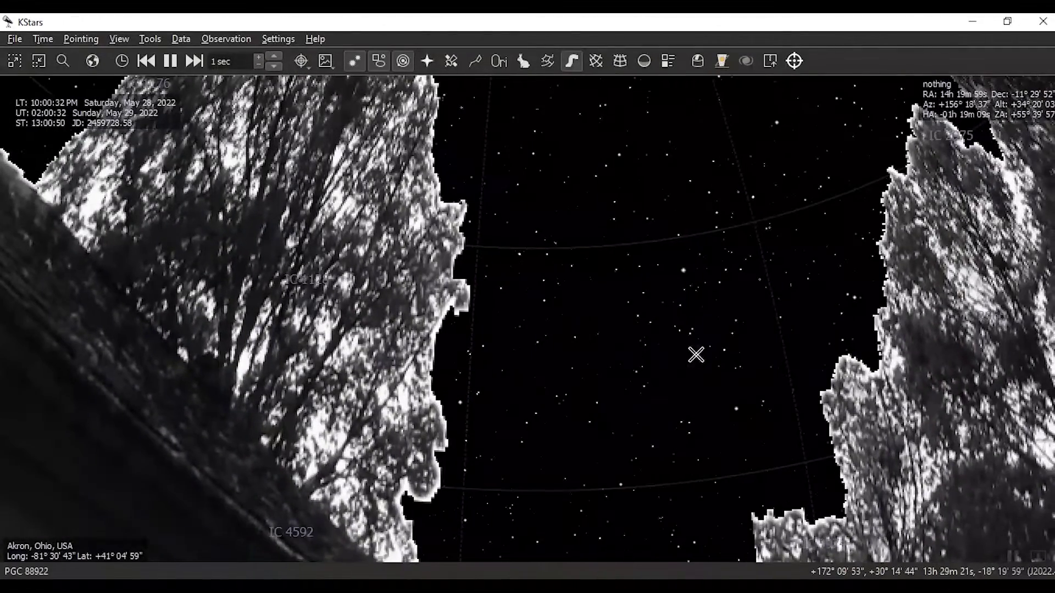
pyautogui.rightClick(683, 270)
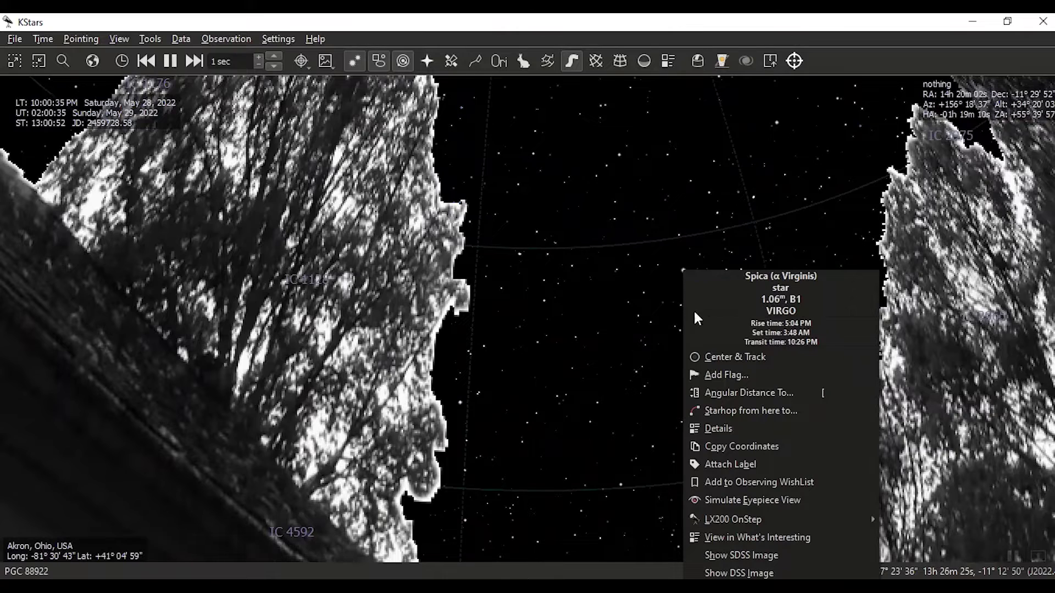
pyautogui.moveTo(717, 515)
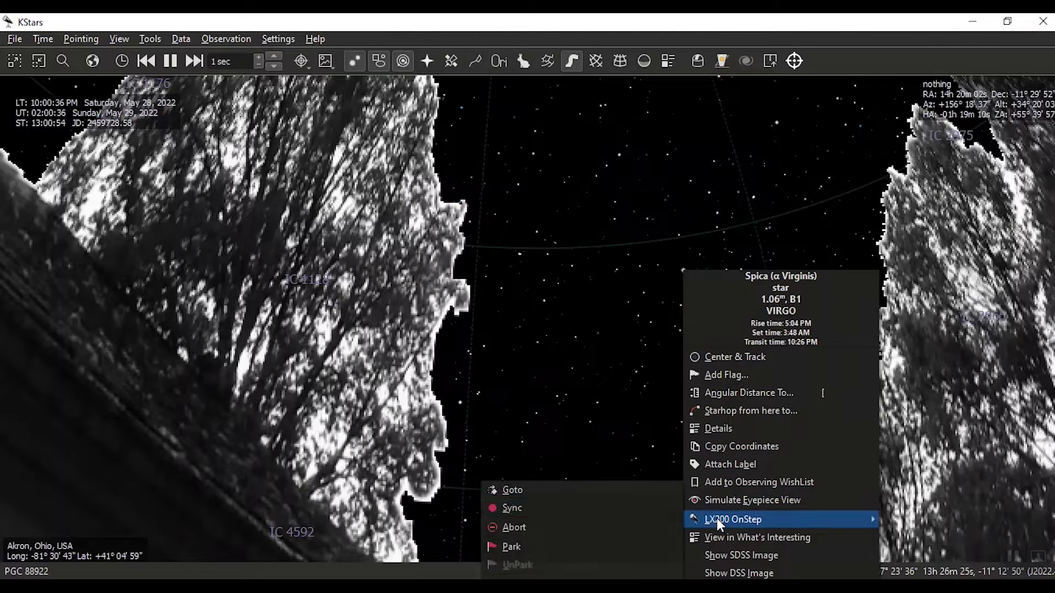
pyautogui.click(641, 488)
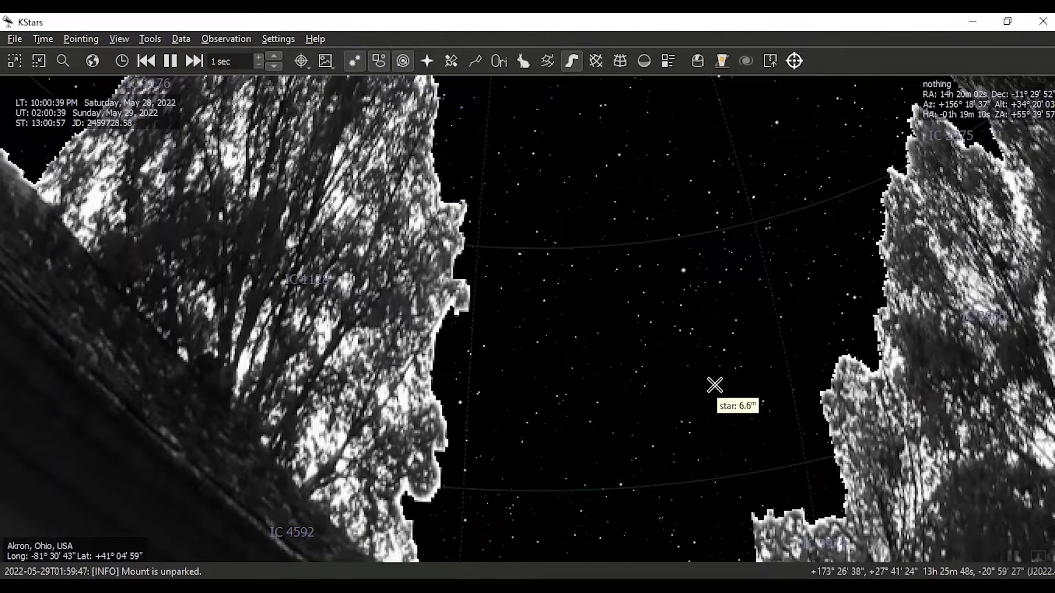
# Step: Follow the mount's marker across the sky map during the slew and examine the sky around Spica
pyautogui.scroll(-4, 420, 358)
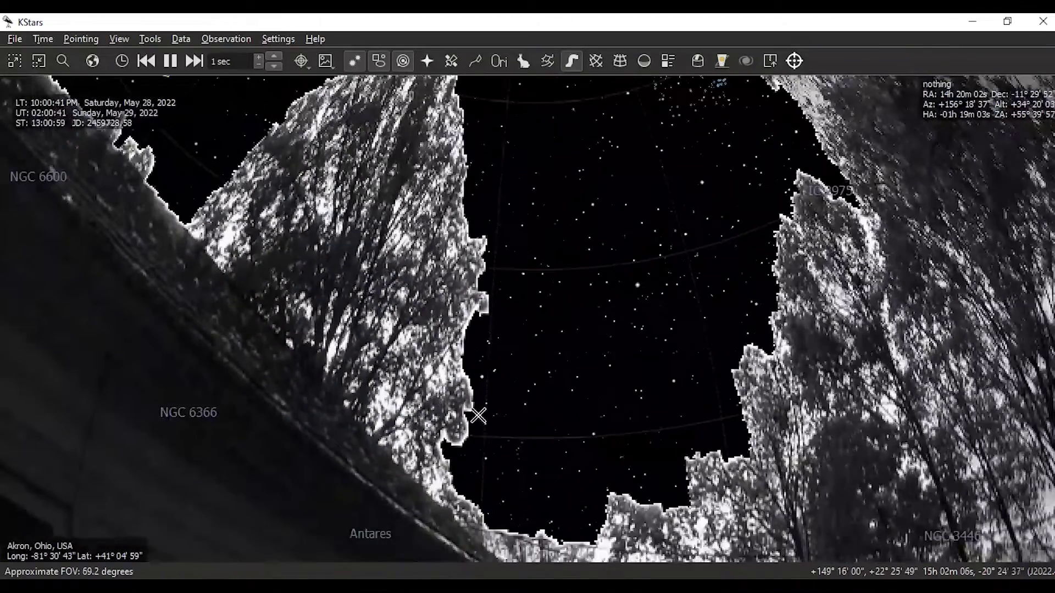
pyautogui.moveTo(553, 390)
pyautogui.mouseDown()
pyautogui.moveTo(643, 436)
pyautogui.moveTo(651, 410)
pyautogui.mouseUp()
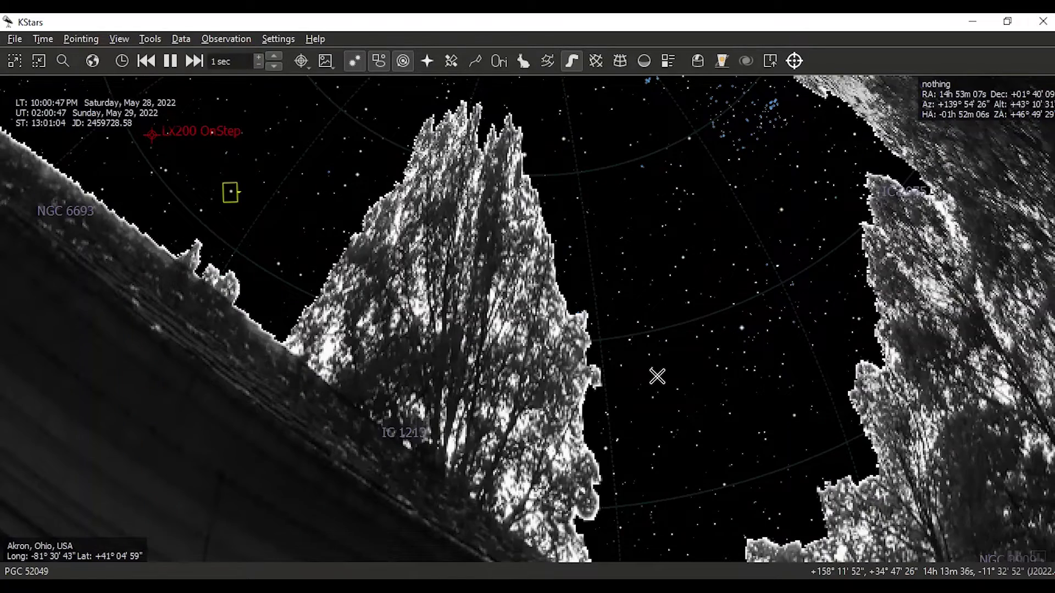
pyautogui.scroll(4, 434, 374)
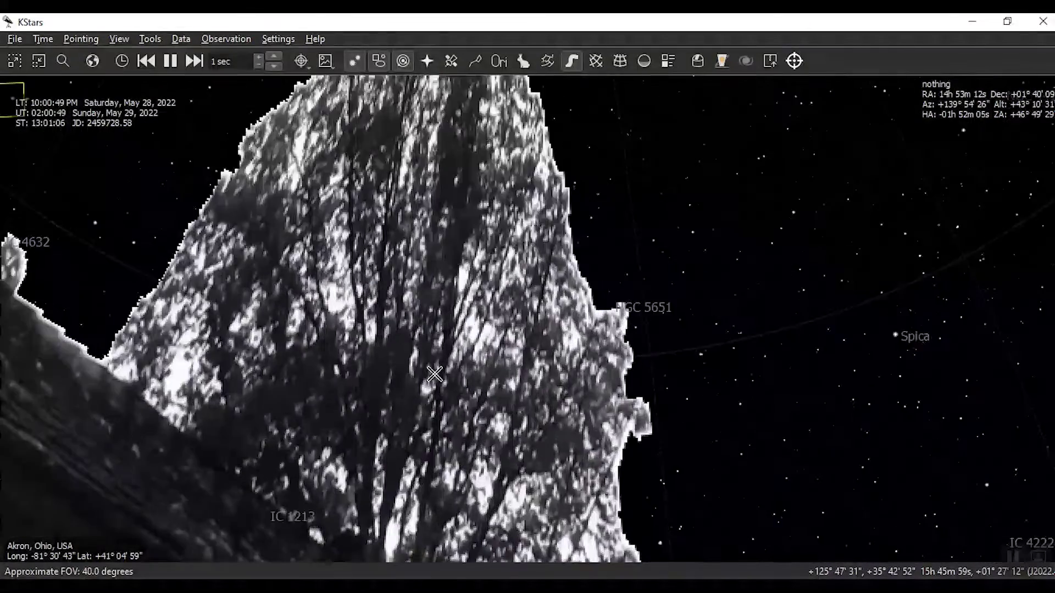
pyautogui.scroll(-5, 434, 374)
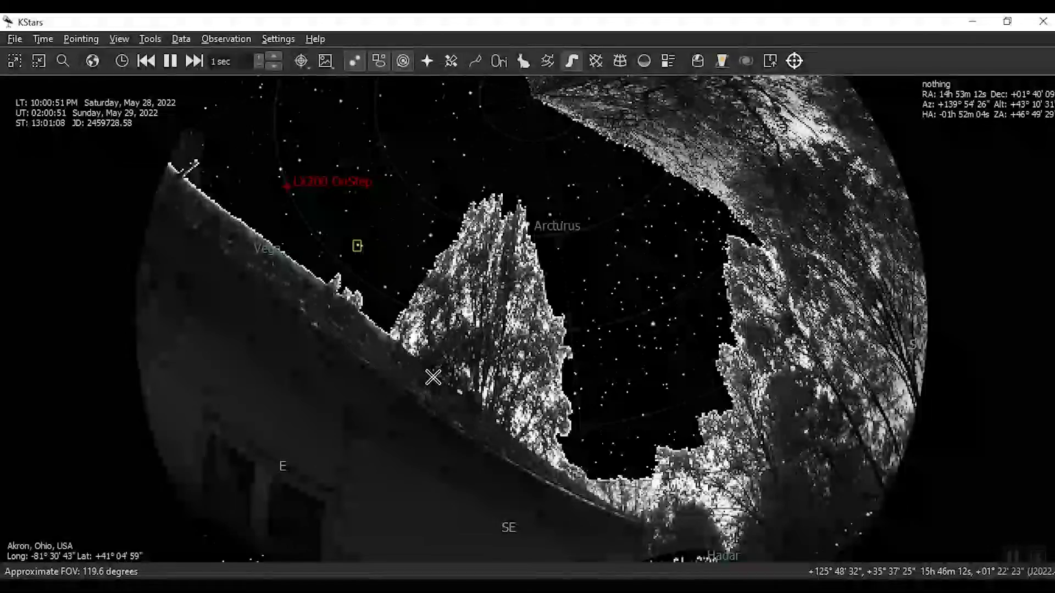
pyautogui.moveTo(362, 353); pyautogui.dragTo(637, 337)
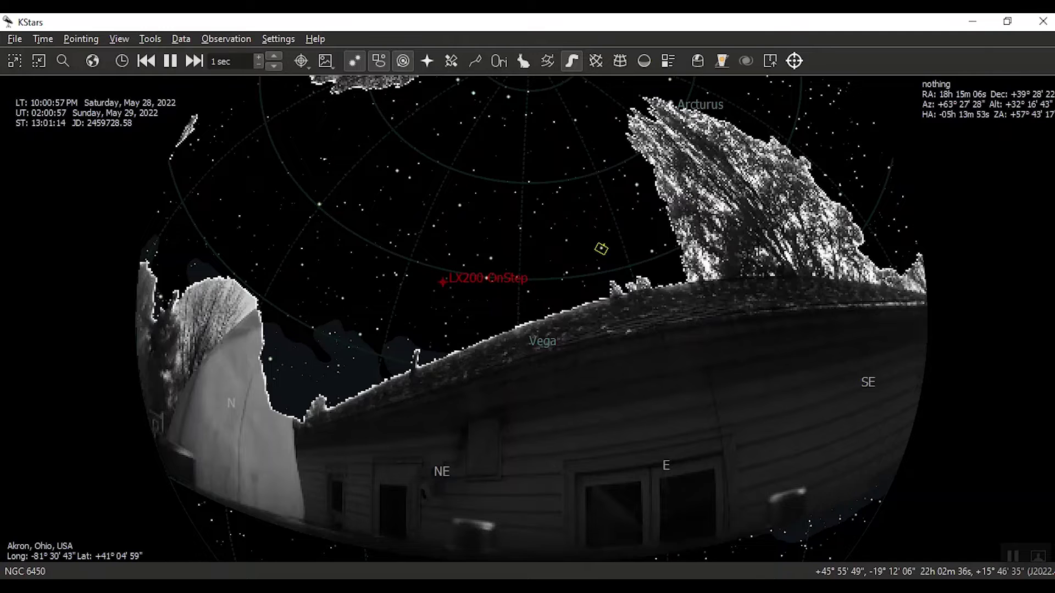
pyautogui.moveTo(286, 586)
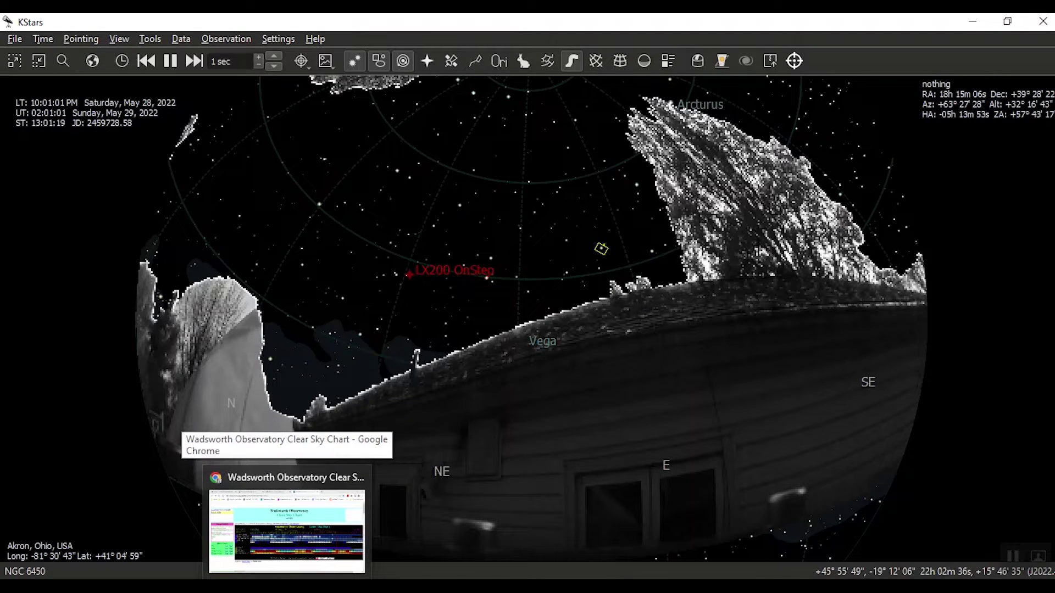
pyautogui.moveTo(529, 398); pyautogui.dragTo(258, 414)
pyautogui.moveTo(460, 410); pyautogui.dragTo(478, 325)
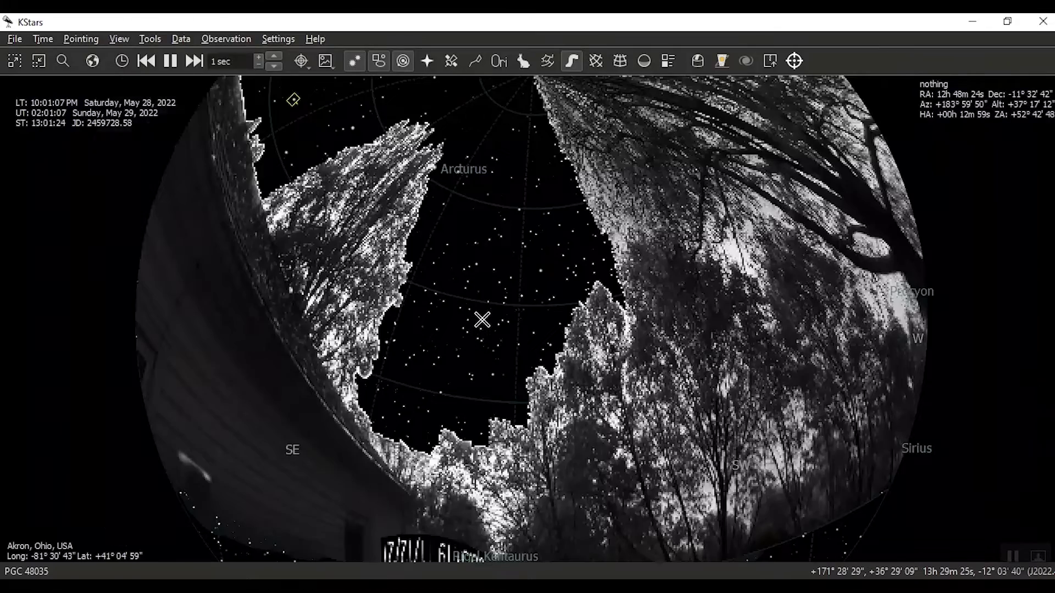
# Step: Examine the star field around Spica up close in the gap between the trees
pyautogui.scroll(5, 486, 313)
pyautogui.scroll(3, 447, 366)
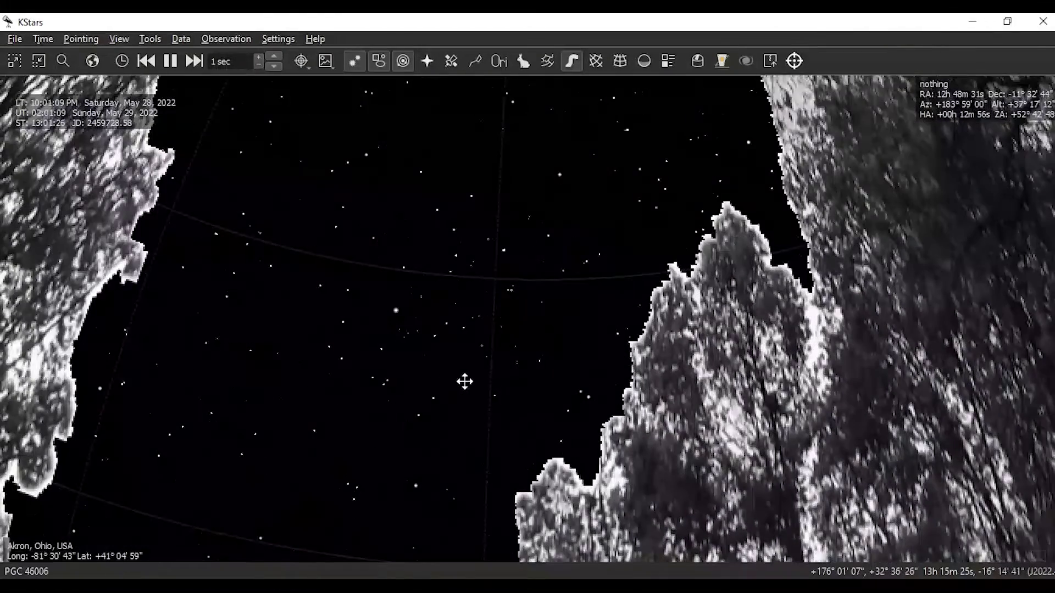
pyautogui.moveTo(464, 379); pyautogui.dragTo(473, 380)
pyautogui.scroll(2, 428, 316)
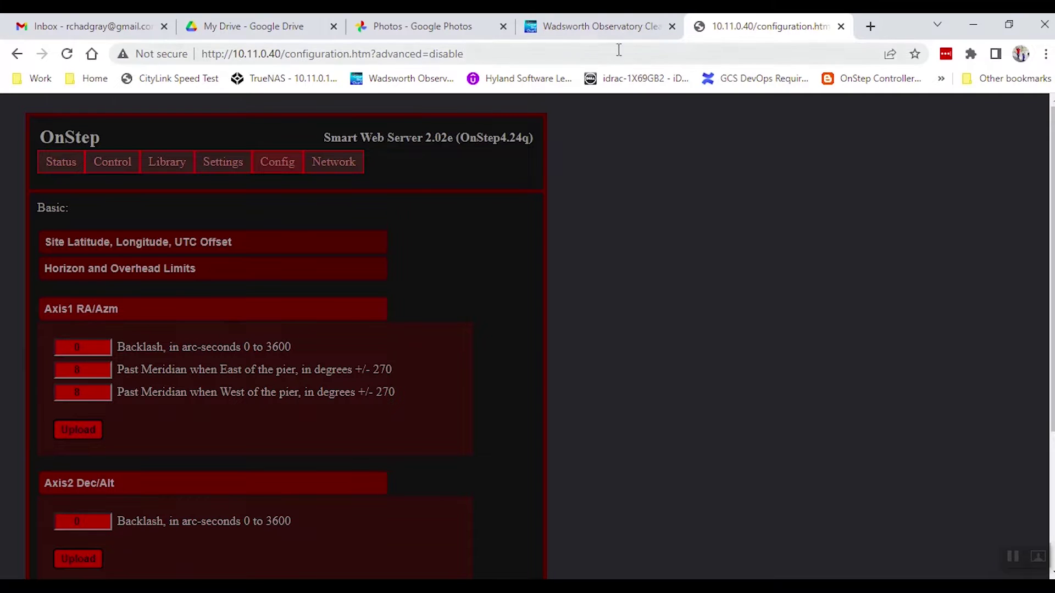
# Step: Minimize the browser with the OnStep configuration page and locate the LX200 OnStep marker relative to Spica on the sky map
pyautogui.click(975, 25)
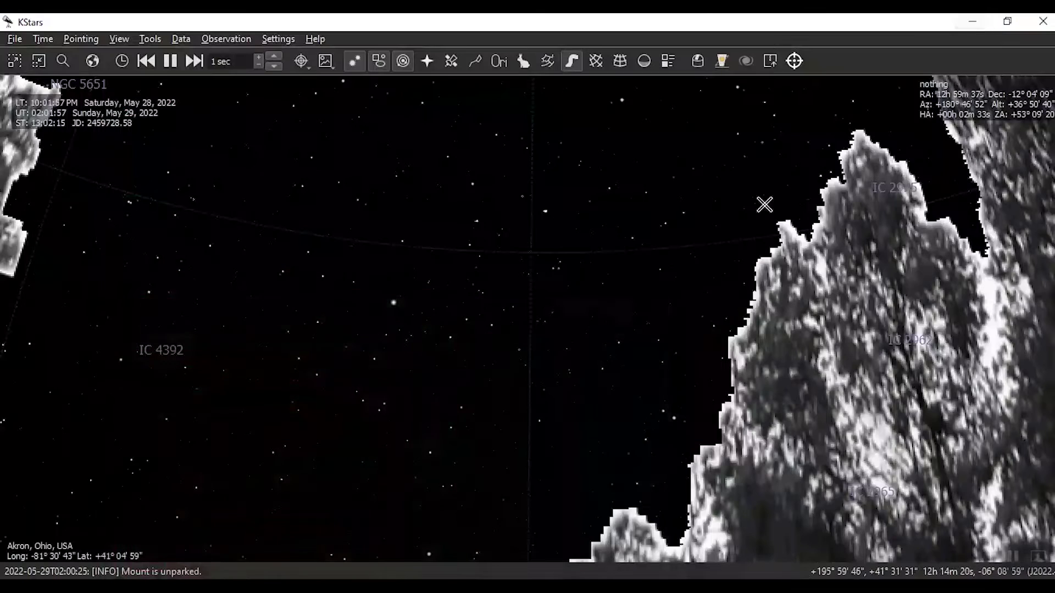
pyautogui.scroll(2, 579, 368)
pyautogui.scroll(-5, 579, 368)
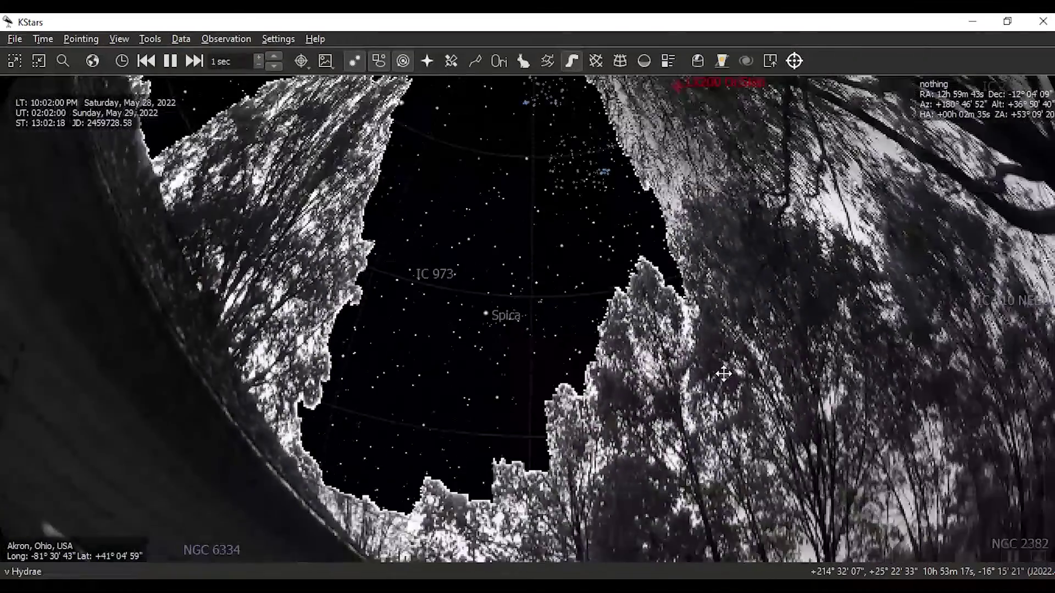
pyautogui.moveTo(584, 367); pyautogui.dragTo(634, 429)
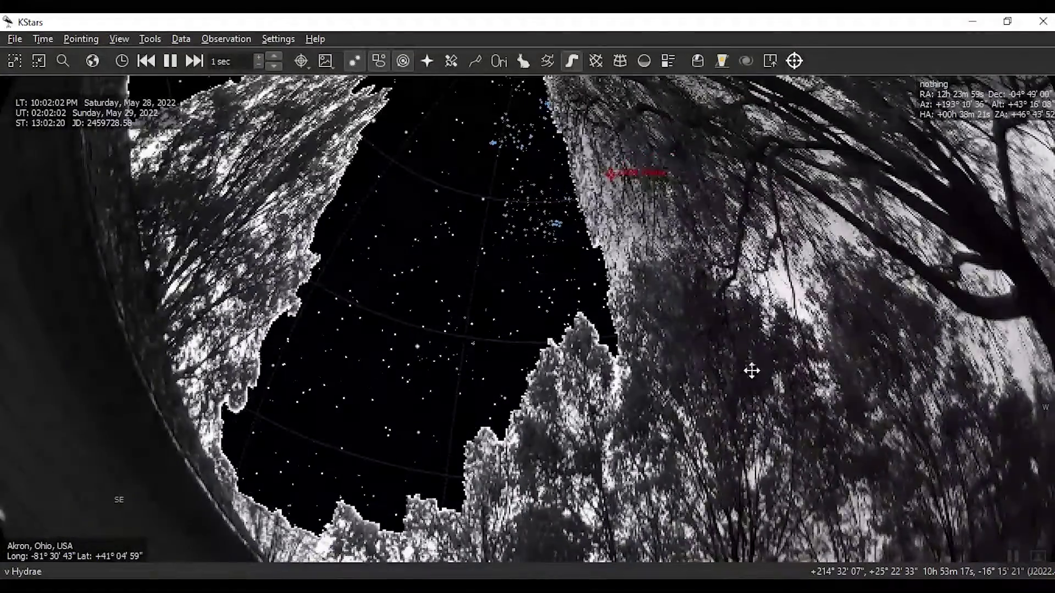
pyautogui.moveTo(752, 371); pyautogui.dragTo(791, 323)
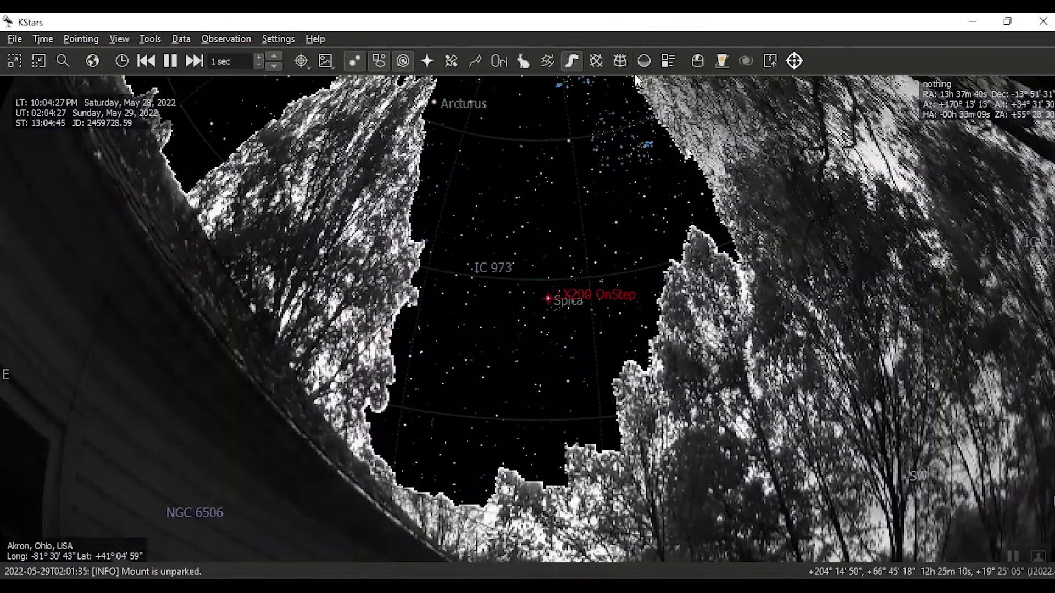
# Step: Capture and plate-solve the Spica field in Ekos with the Sync action, and compare the alignment stars' points in the dRA/dDE error plot
pyautogui.click(697, 62)
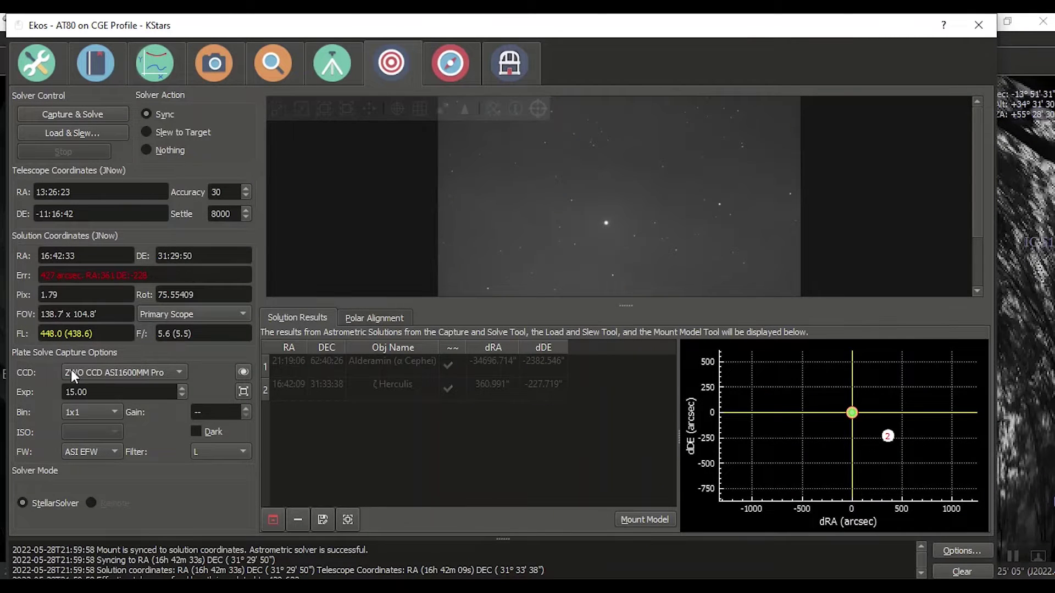
pyautogui.click(64, 113)
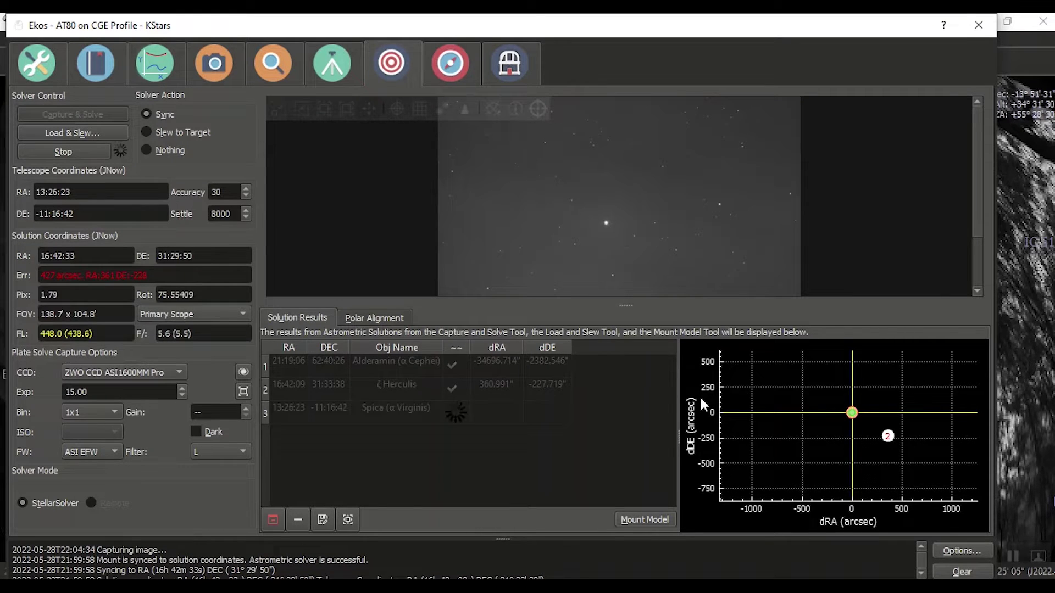
pyautogui.scroll(-5, 849, 416)
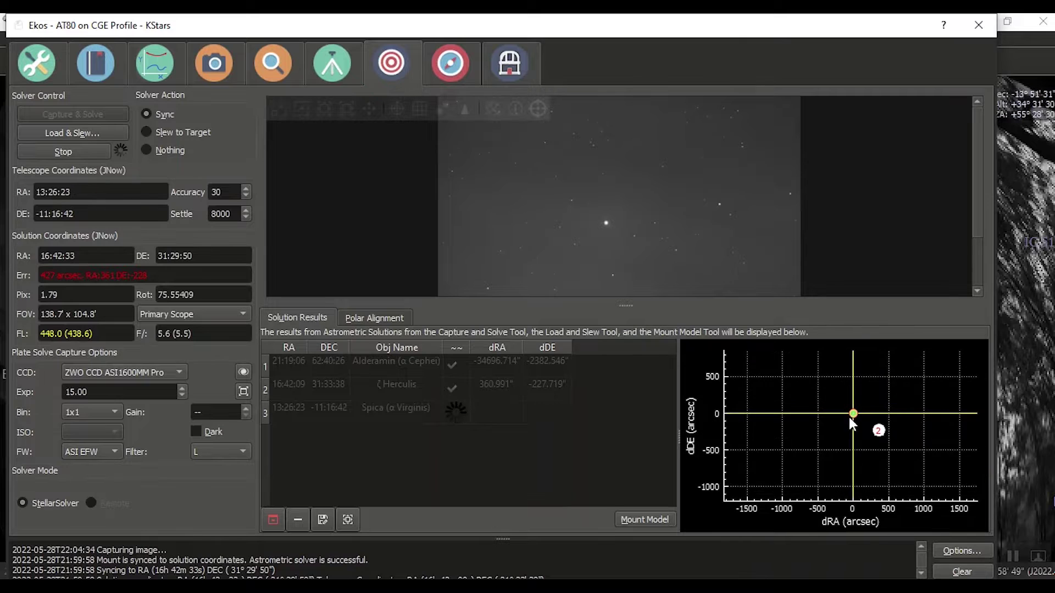
pyautogui.scroll(-3, 868, 443)
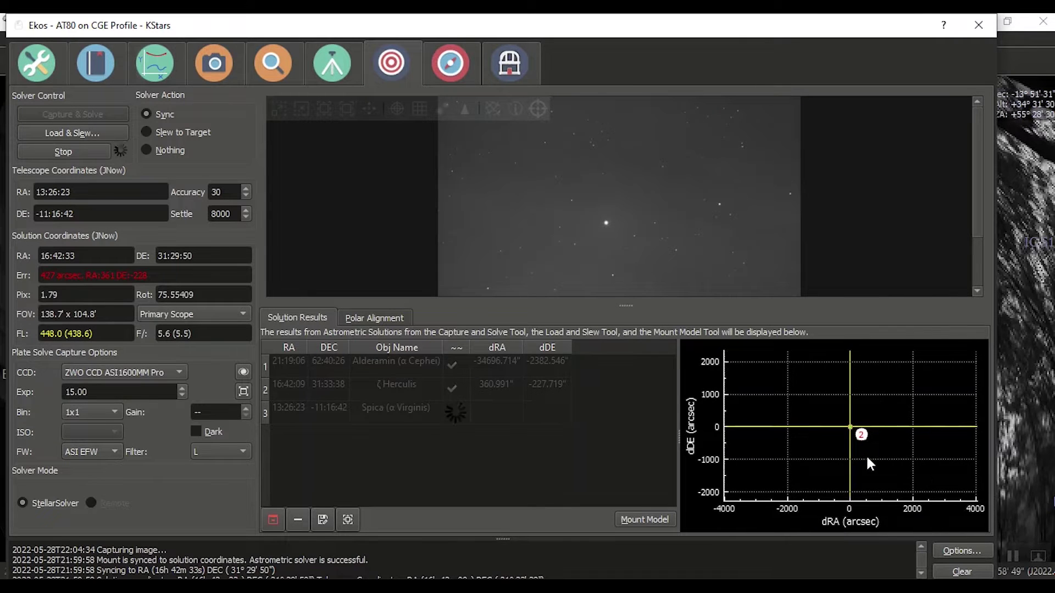
pyautogui.scroll(-3, 865, 455)
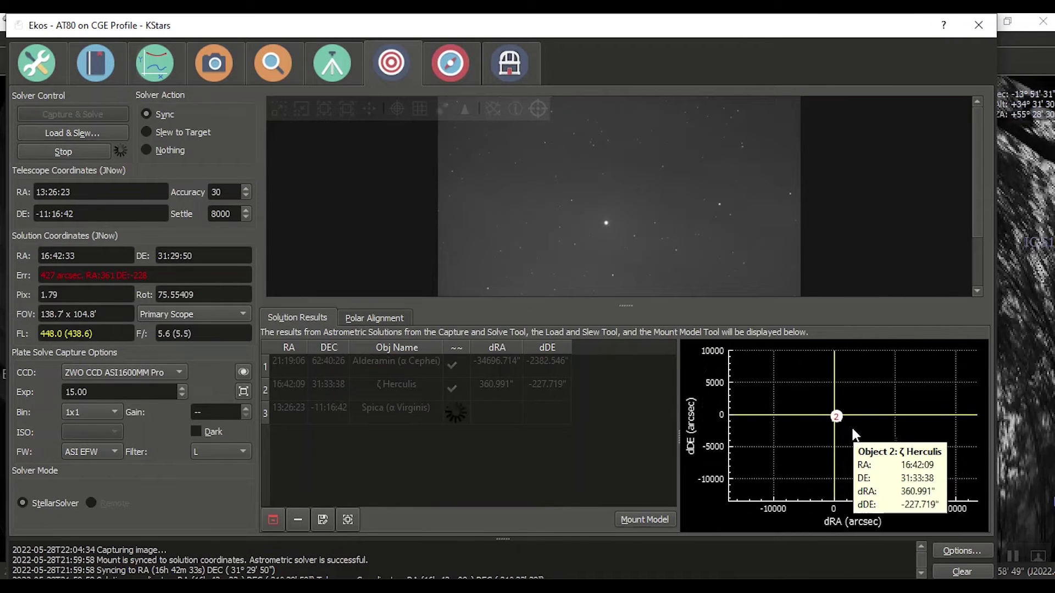
pyautogui.scroll(-4, 865, 424)
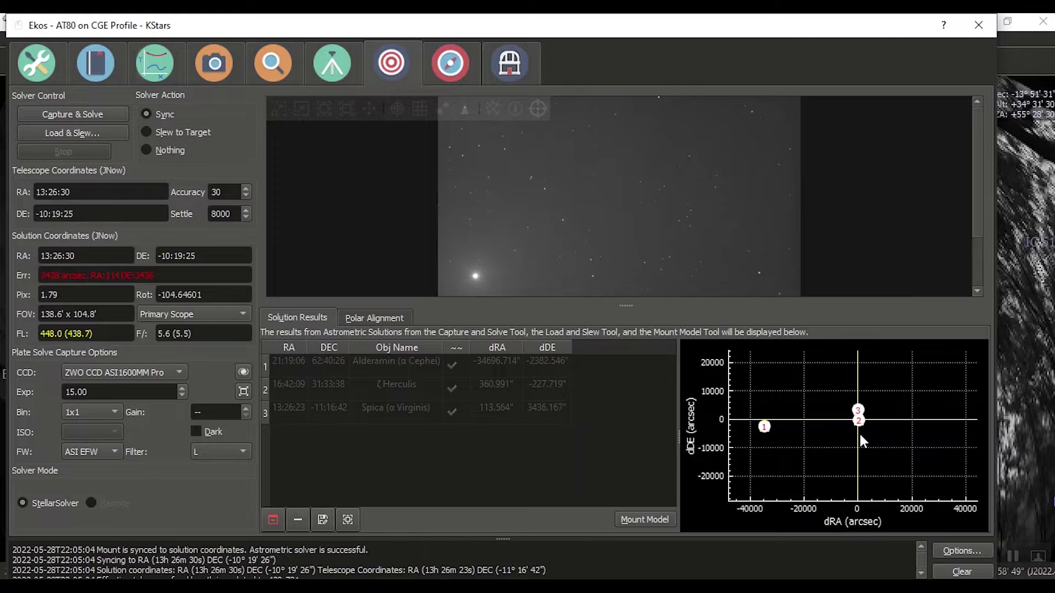
pyautogui.scroll(3, 860, 423)
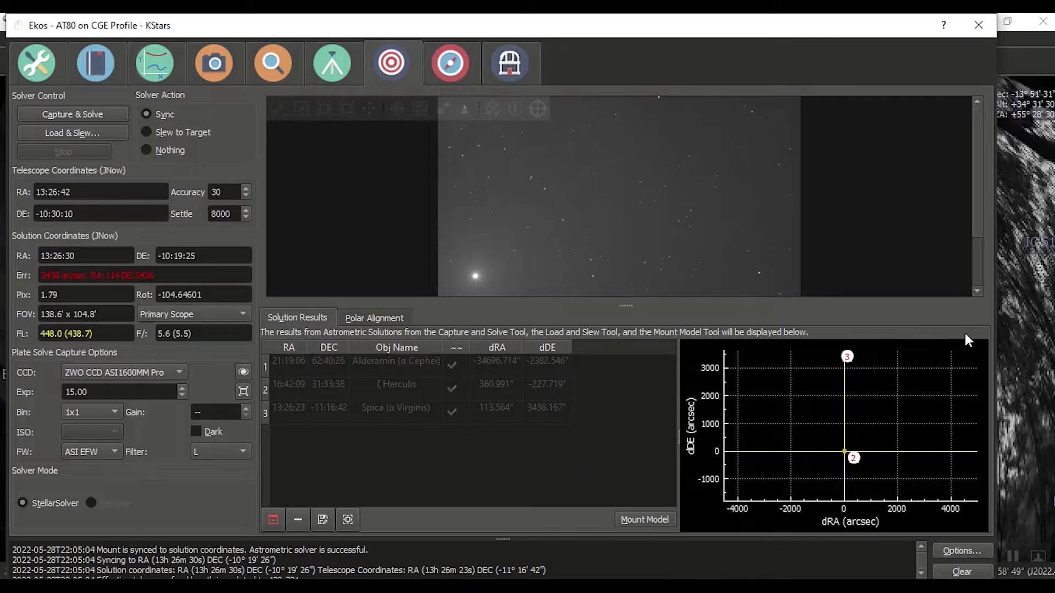
# Step: Review the LX200 OnStep align process status and EQ polar errors in the INDI Control Panel, and close it
pyautogui.click(49, 65)
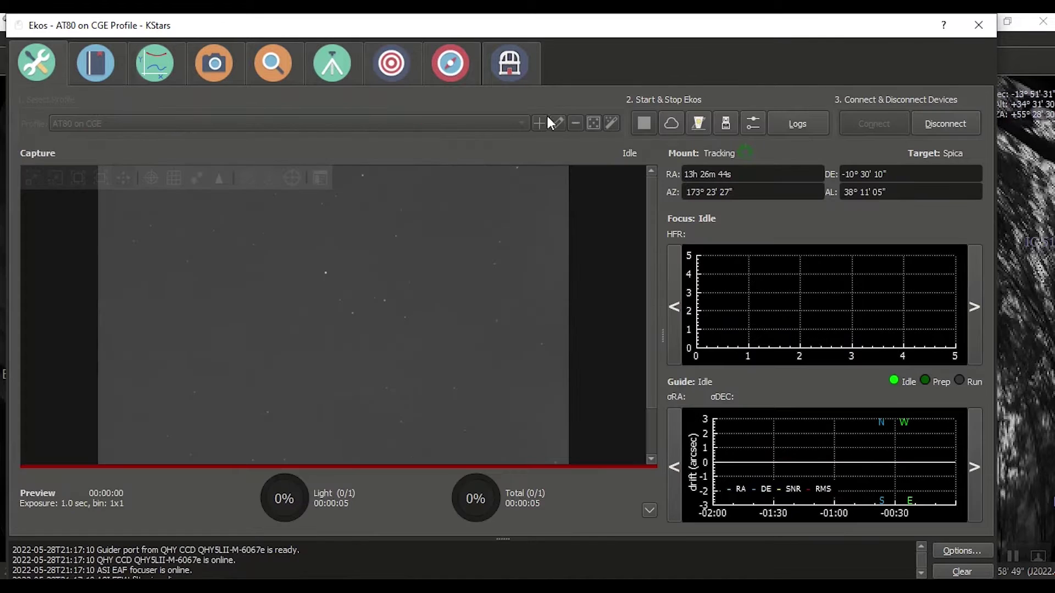
pyautogui.click(696, 123)
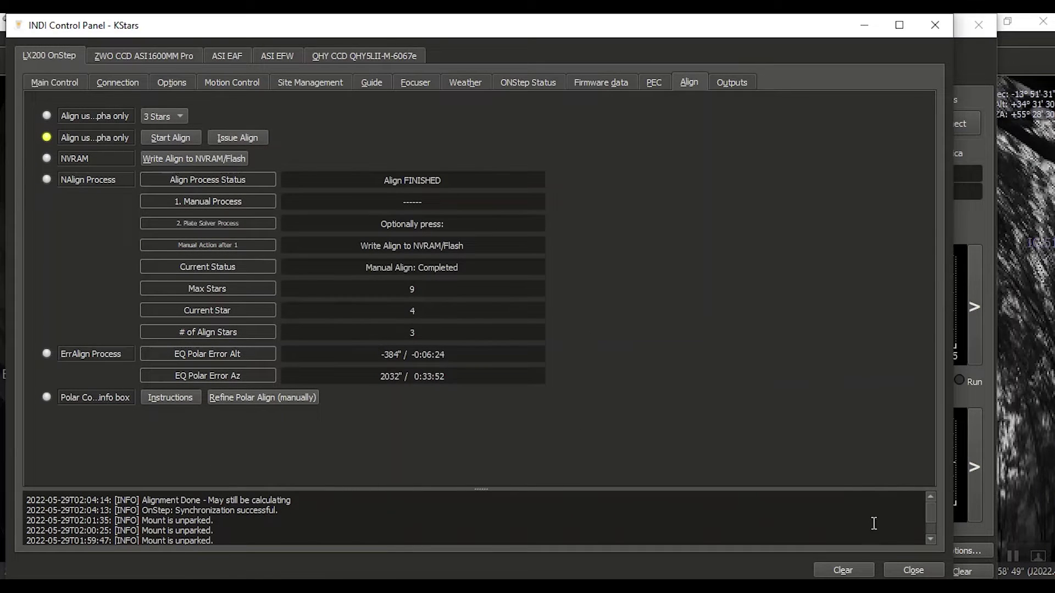
pyautogui.click(893, 574)
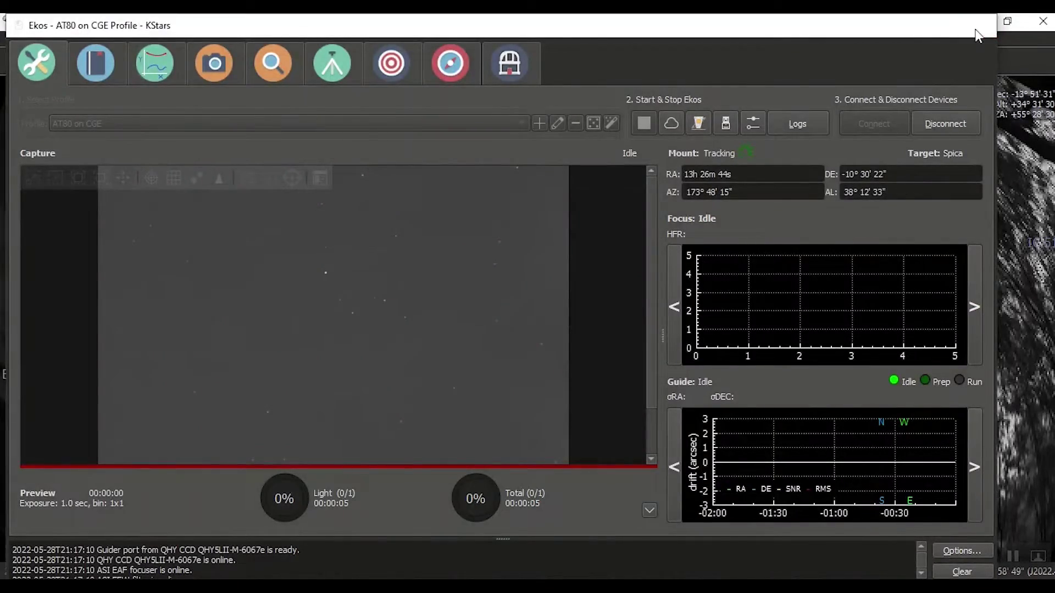
# Step: Close Ekos and examine the solver field of view and mount marker beside Spica on the sky map
pyautogui.click(977, 31)
pyautogui.moveTo(517, 360)
pyautogui.mouseDown()
pyautogui.moveTo(596, 361)
pyautogui.moveTo(483, 356)
pyautogui.mouseUp()
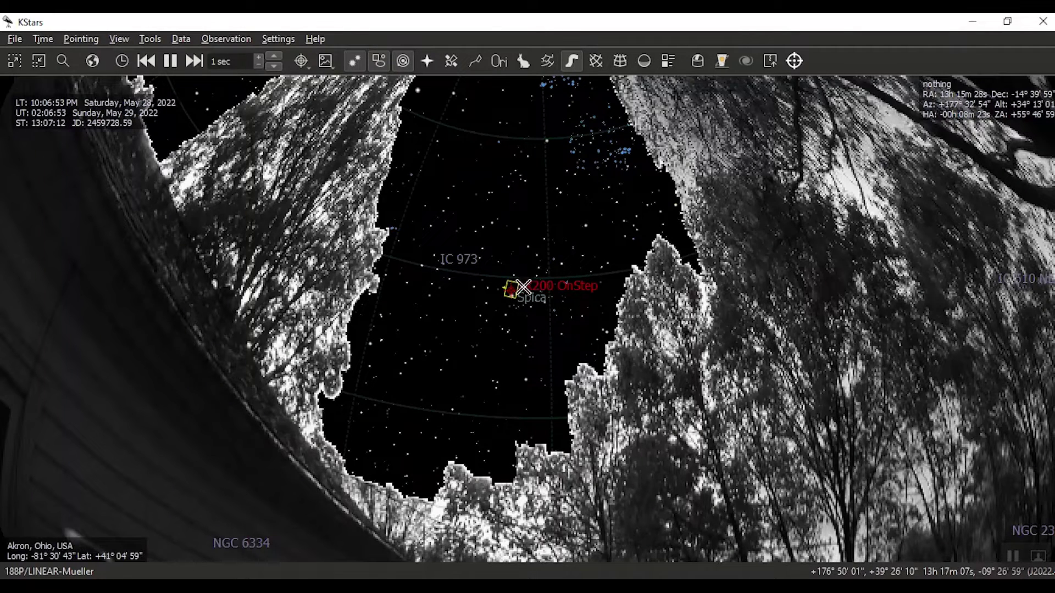
pyautogui.moveTo(549, 280)
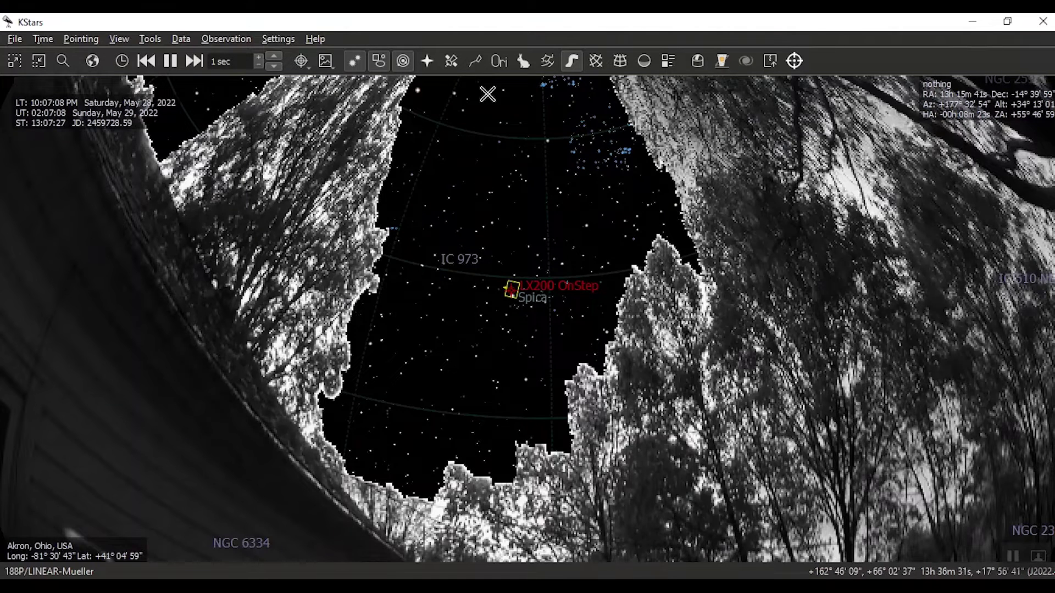
# Step: Start autoguiding through PHD2 from the Ekos guide module and switch to PHD2 Guiding to watch the calibration
pyautogui.click(695, 64)
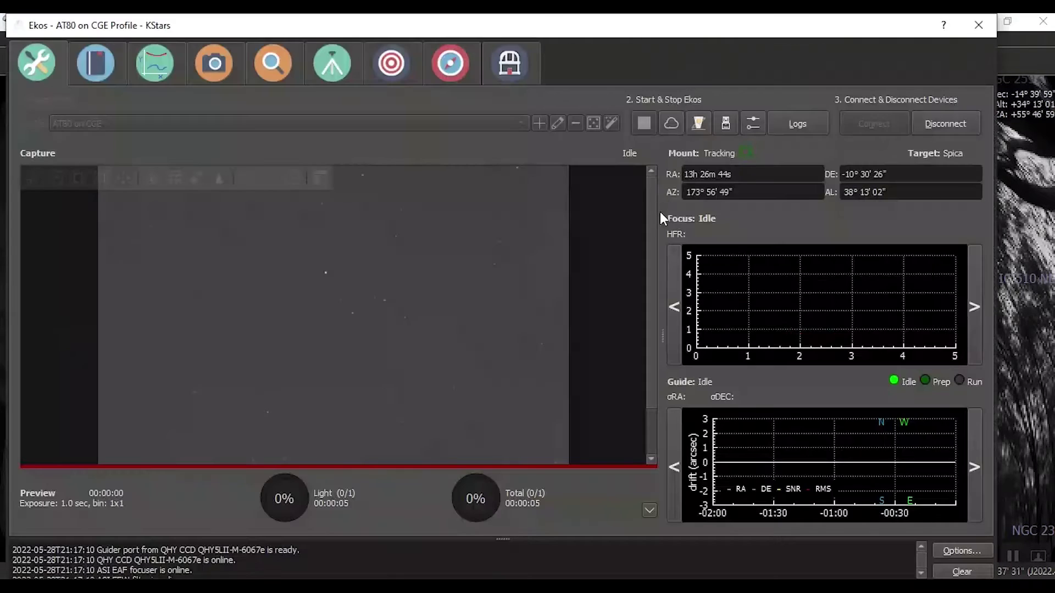
pyautogui.click(208, 65)
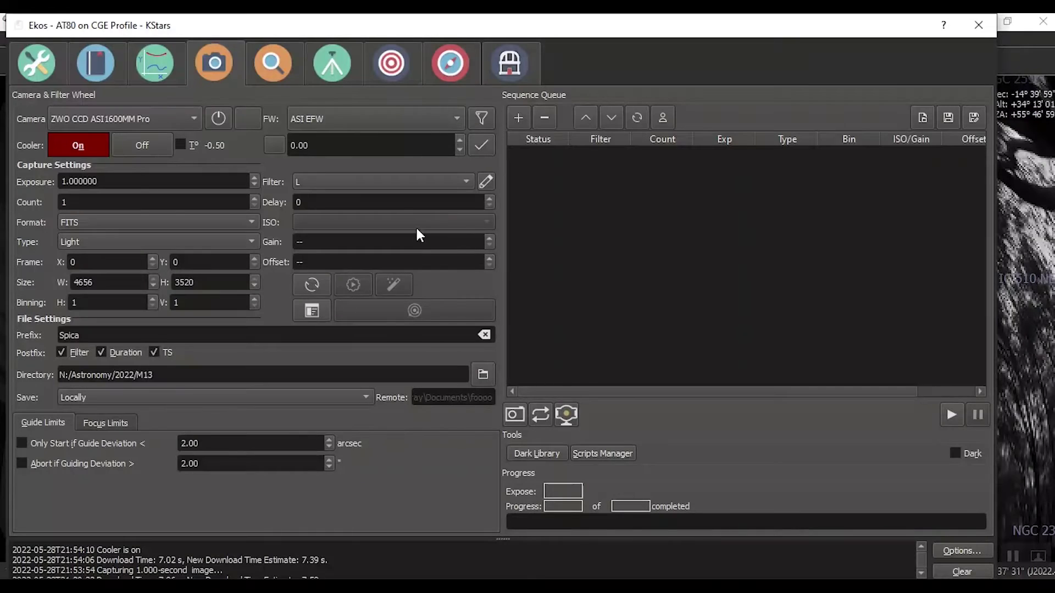
pyautogui.click(398, 65)
pyautogui.click(451, 63)
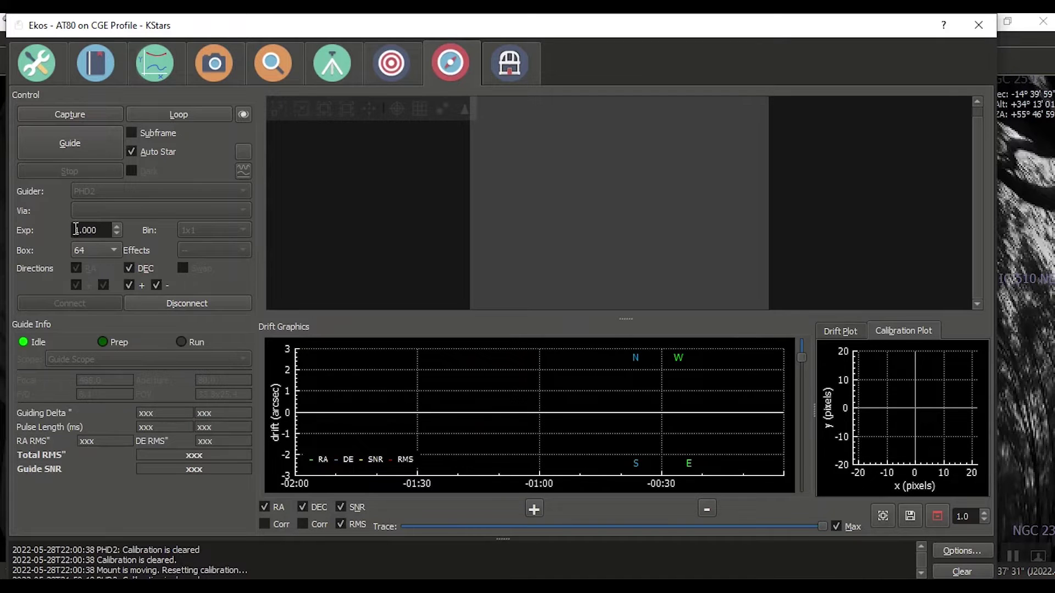
pyautogui.click(81, 145)
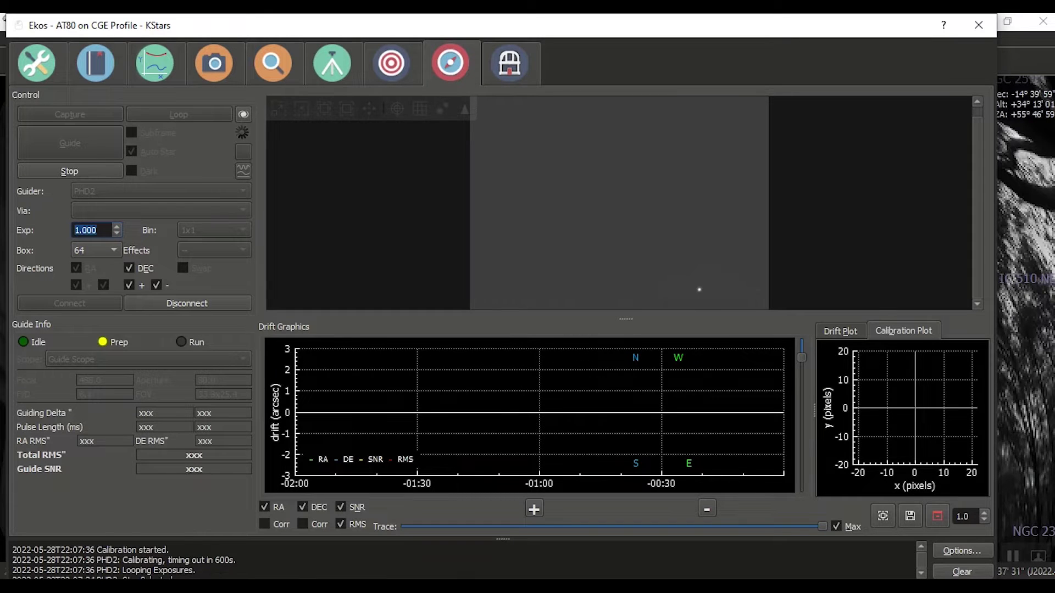
pyautogui.hotkey('alt', 'Tab')
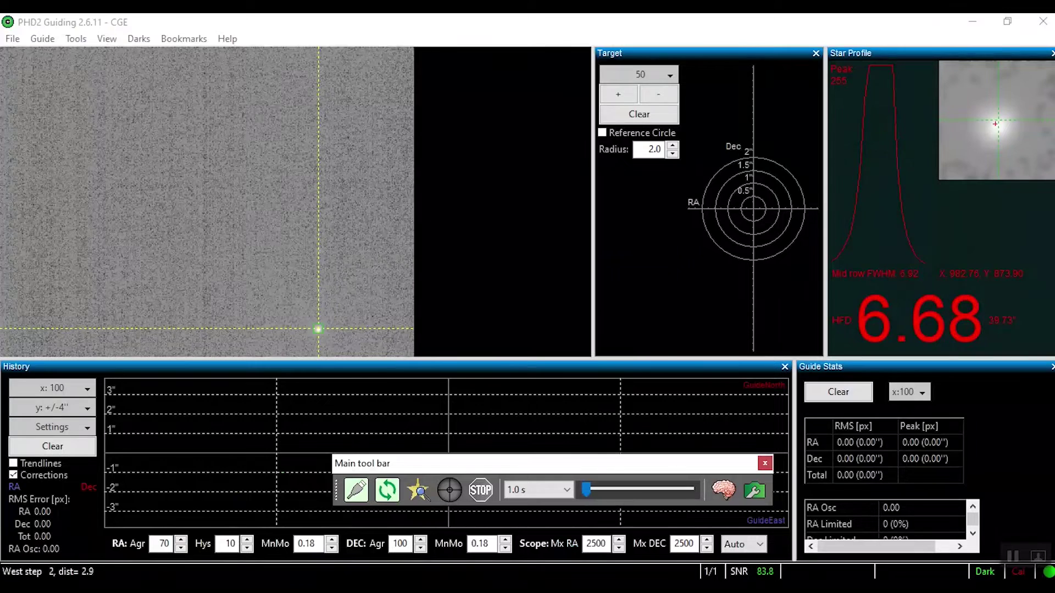